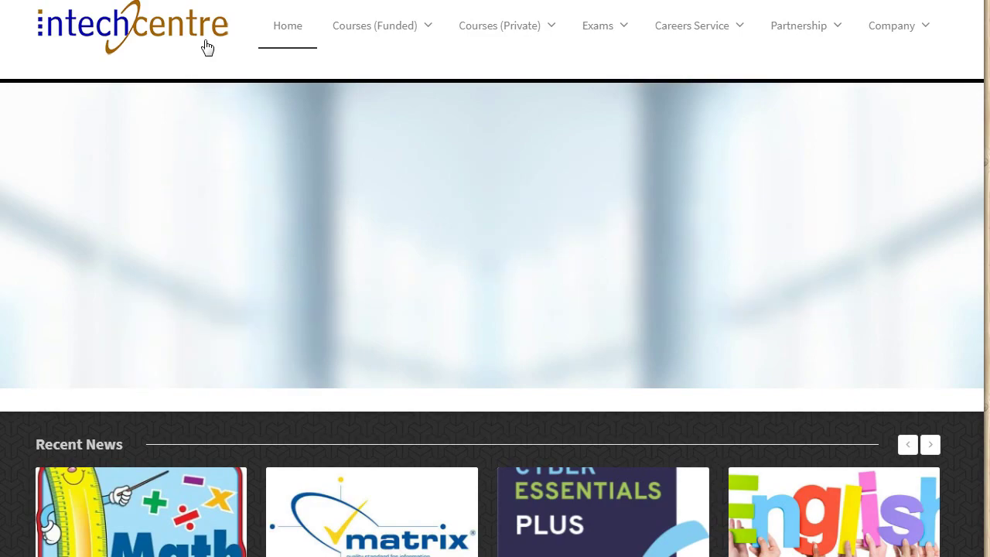
Browse the Courses (Private) and Exams menus to reach the Functional Skills Maths Level 2 exam page.
mouse_move(373, 45)
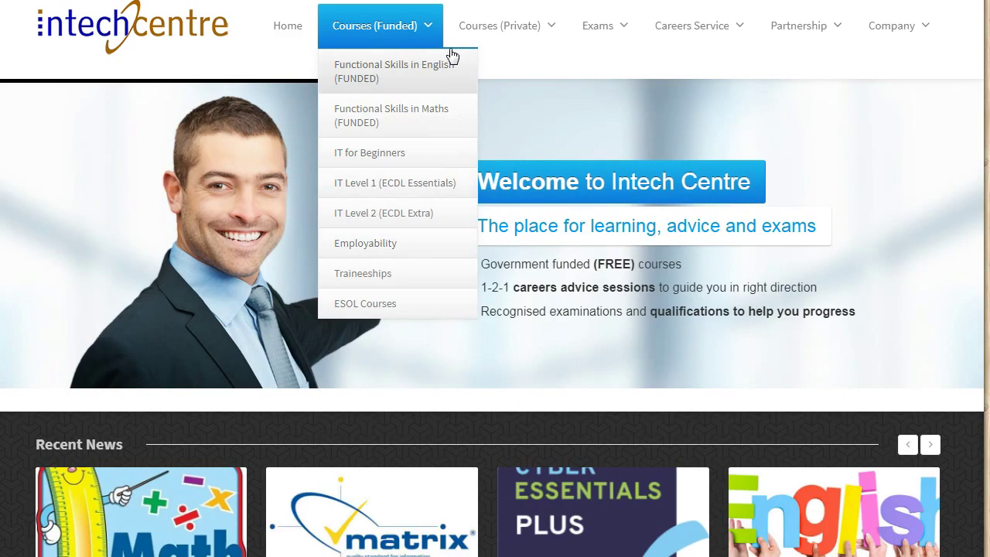
mouse_move(471, 36)
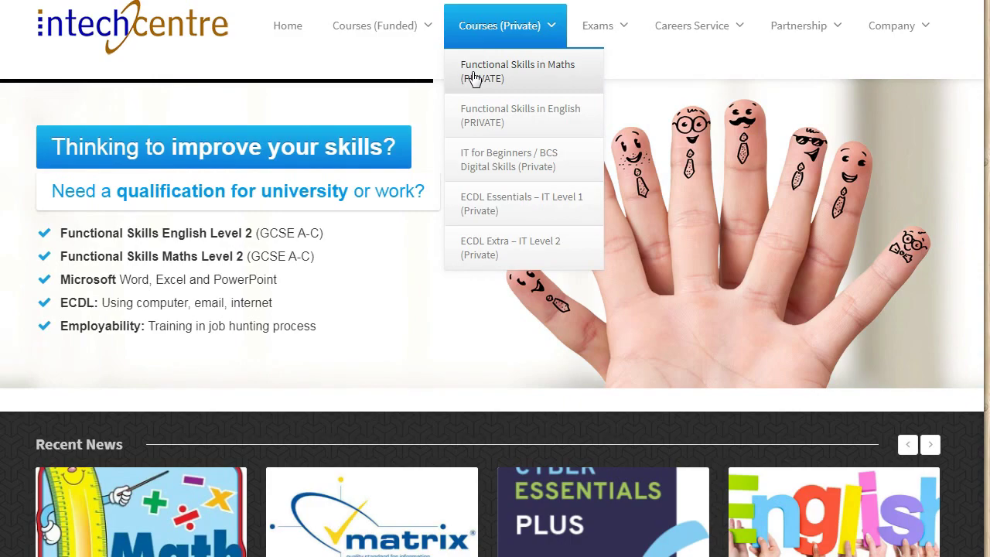
mouse_move(589, 38)
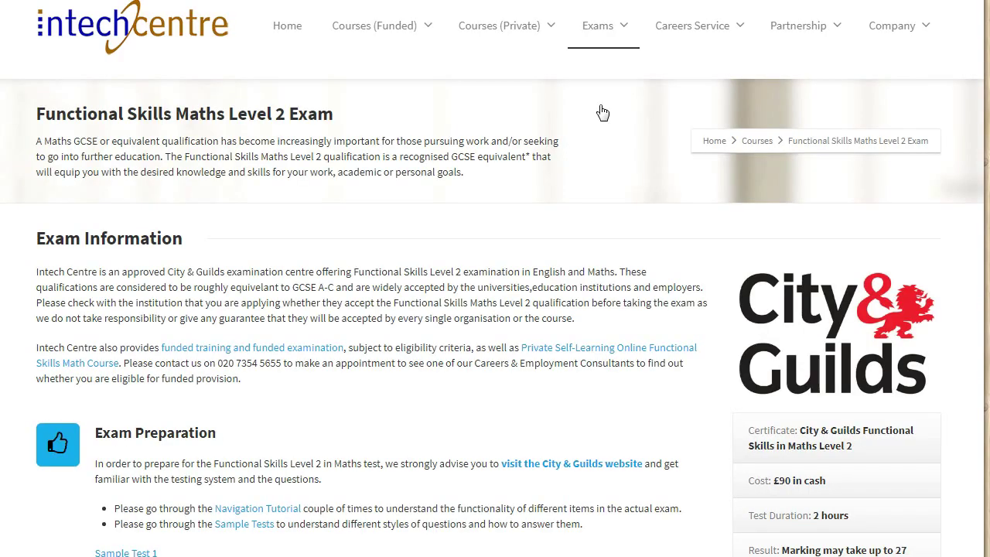
scroll(520, 211, down, 2)
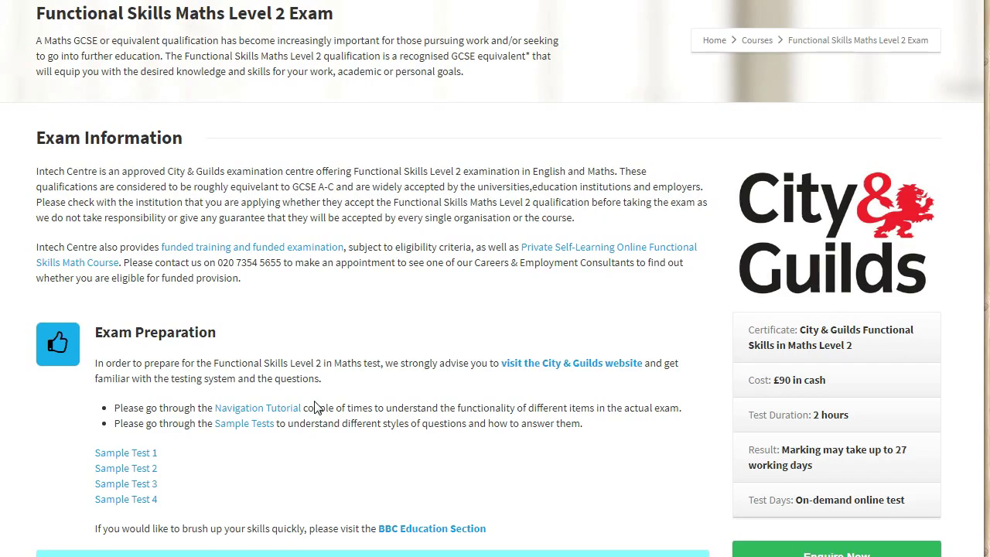
scroll(216, 449, down, 4)
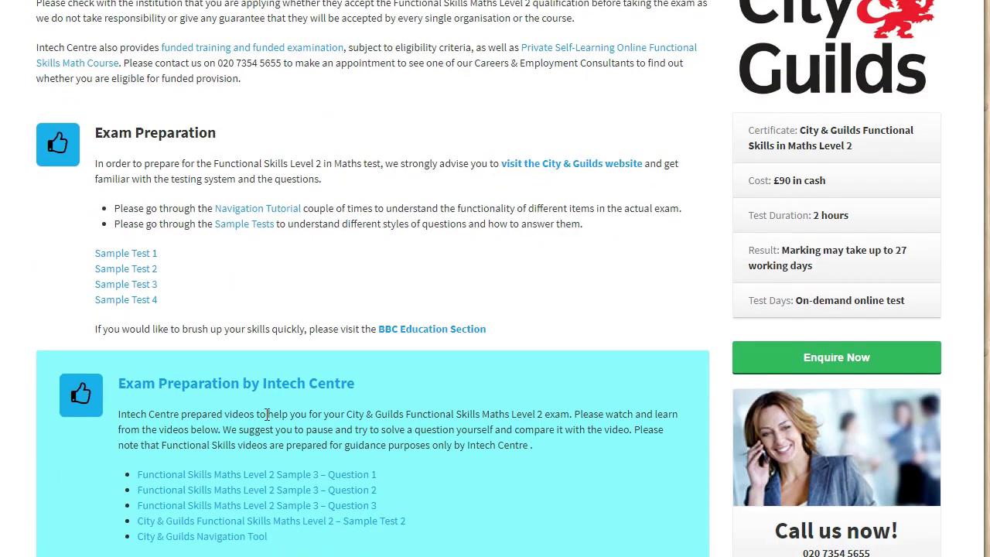
scroll(282, 347, down, 2)
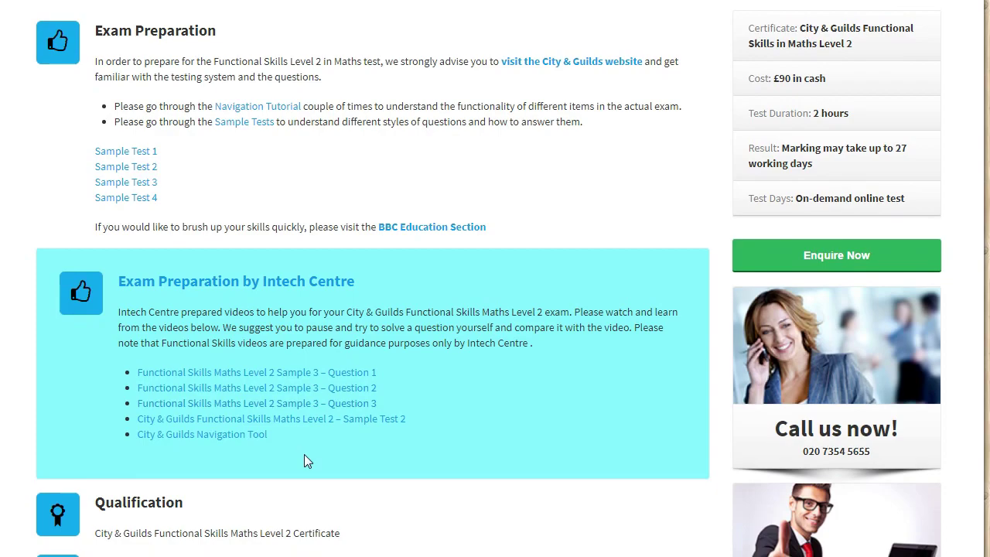
scroll(304, 458, down, 2)
scroll(345, 431, up, 10)
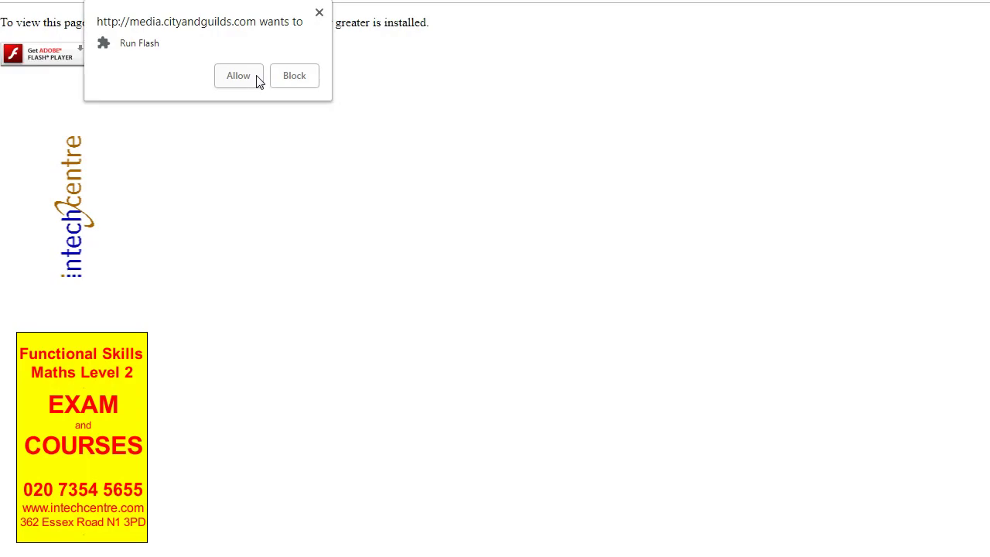
Allow Flash to run so the SecureAssess keycode log-in dialog loads.
click(250, 80)
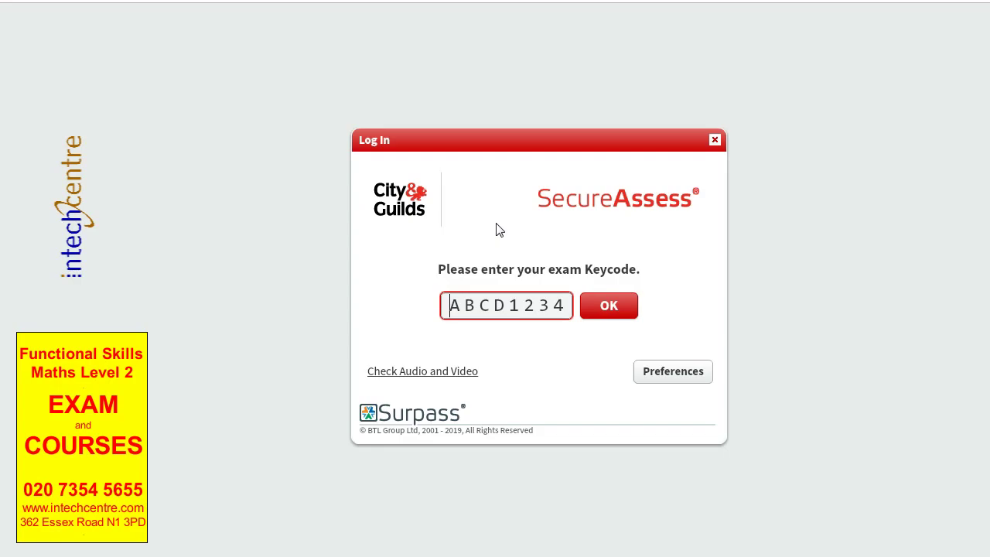
Submit the sample keycode and load the 3748-619 Functional Mathematics L1 exam introduction.
click(594, 307)
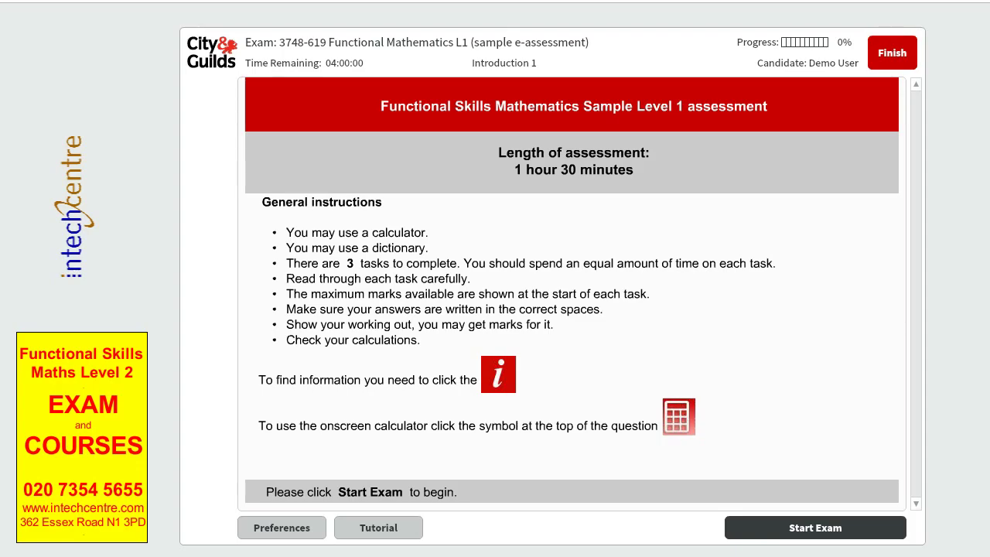
Start the exam and scroll down to Question 1's soft-toy sales table.
click(854, 534)
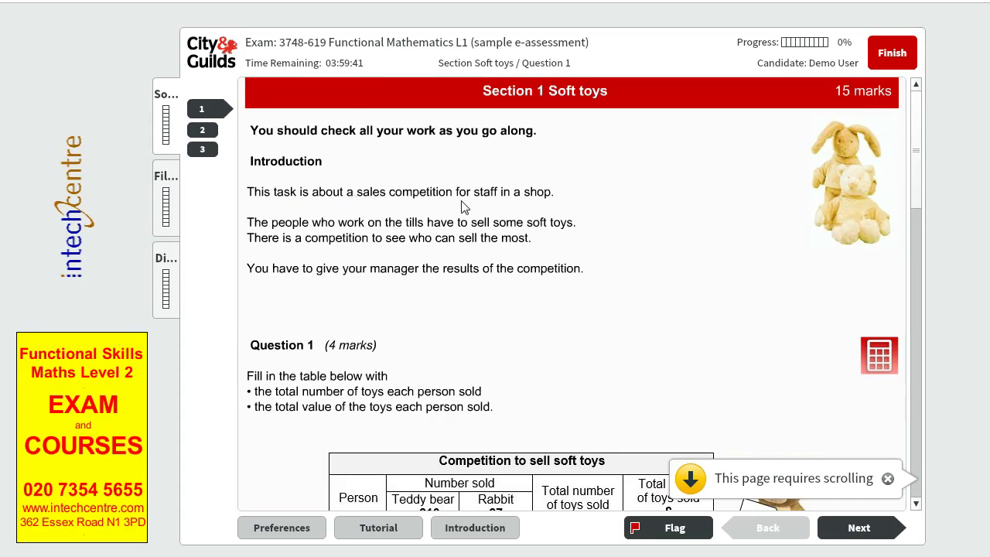
scroll(463, 207, down, 3)
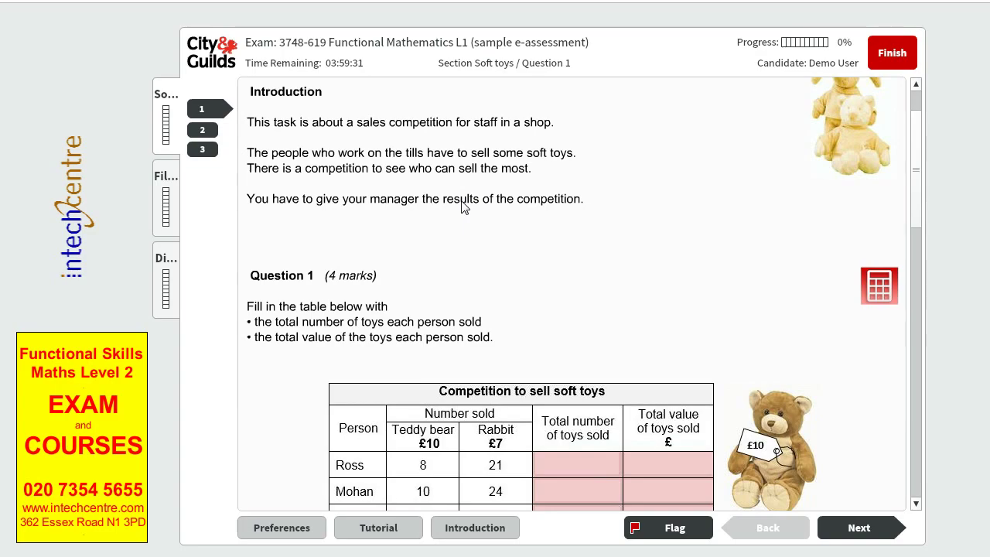
scroll(464, 211, down, 3)
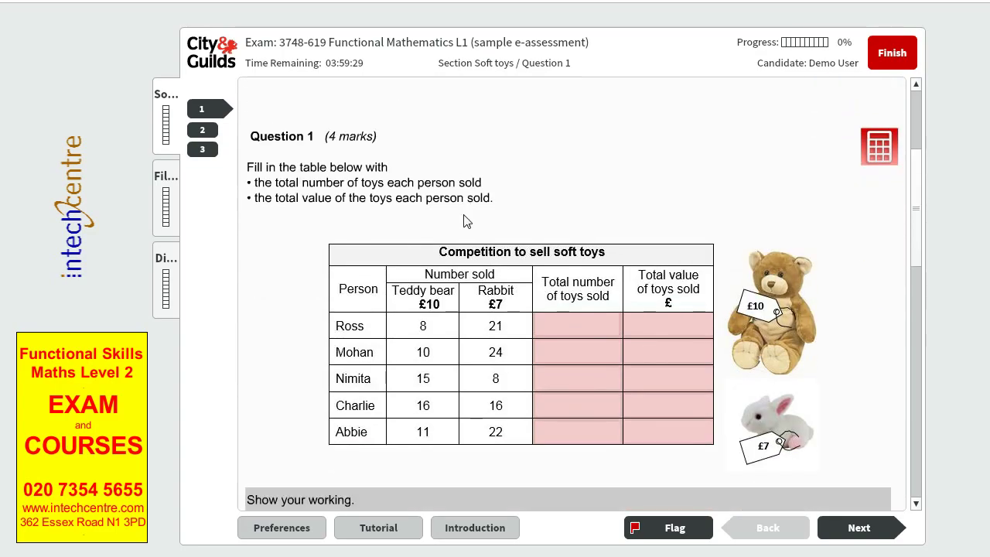
scroll(464, 220, down, 1)
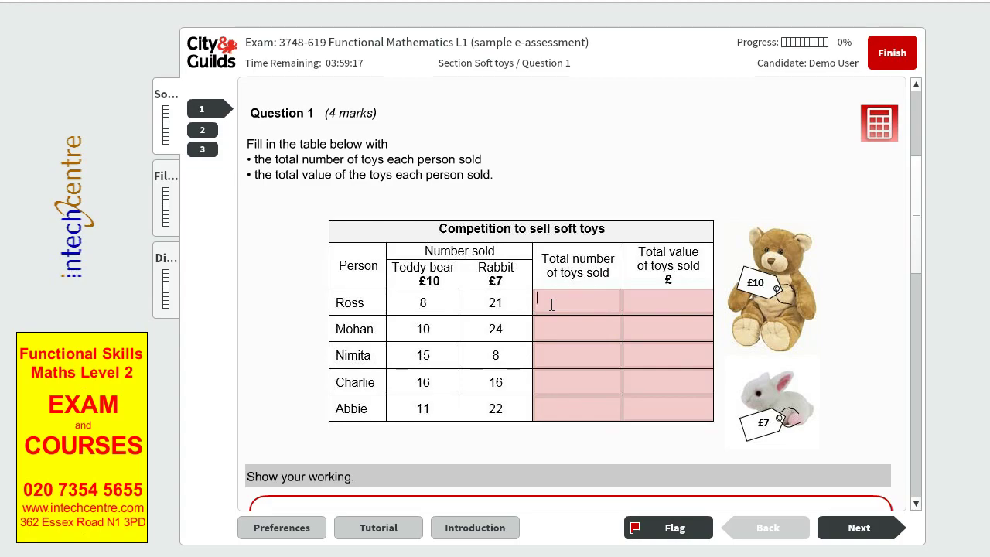
Enter totals 29 and 34 for the first two rows, with working 21+8=29, 10+24=34 and 15+8=23.
scroll(552, 304, down, 2)
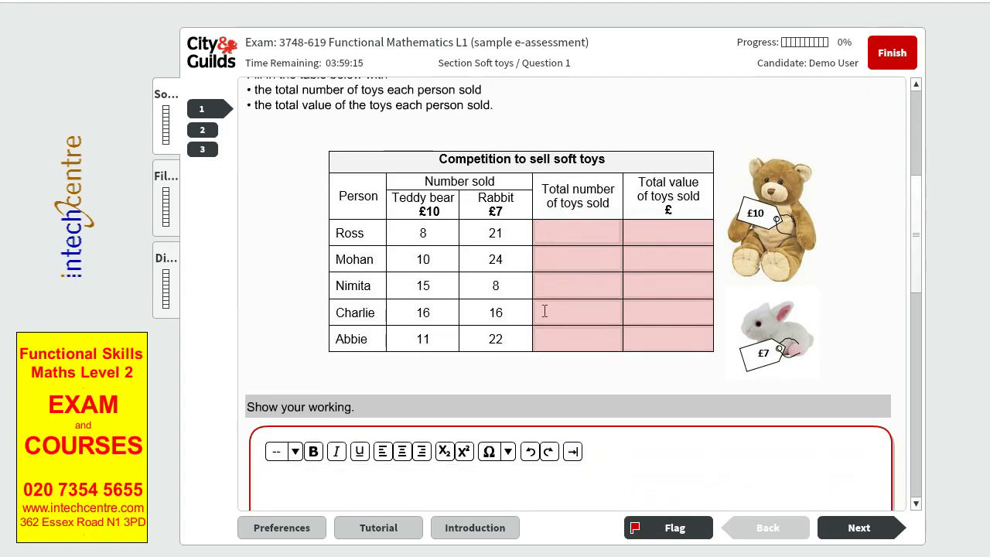
text(29)
click(346, 489)
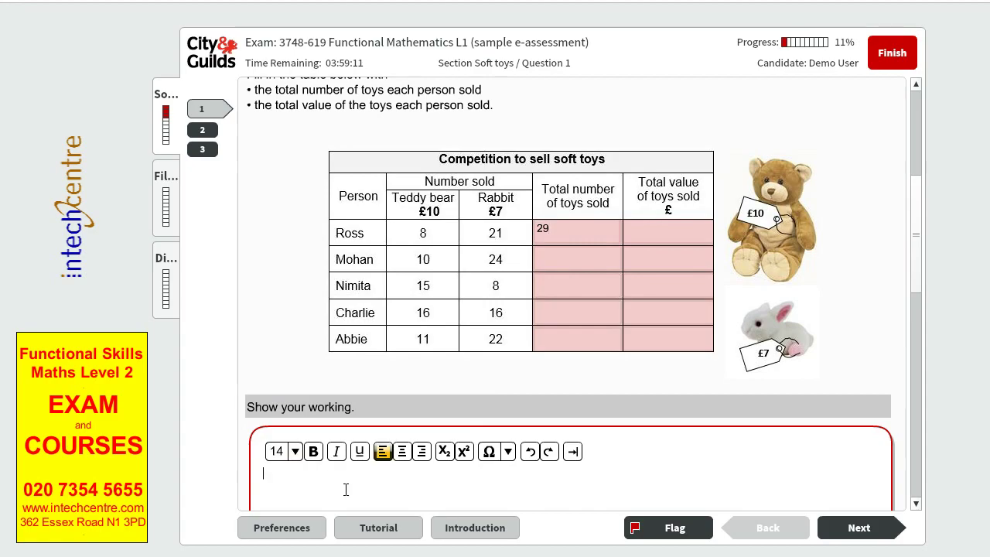
text(21+8=29)
click(554, 263)
text(34)
click(329, 499)
text(10+24=34 )
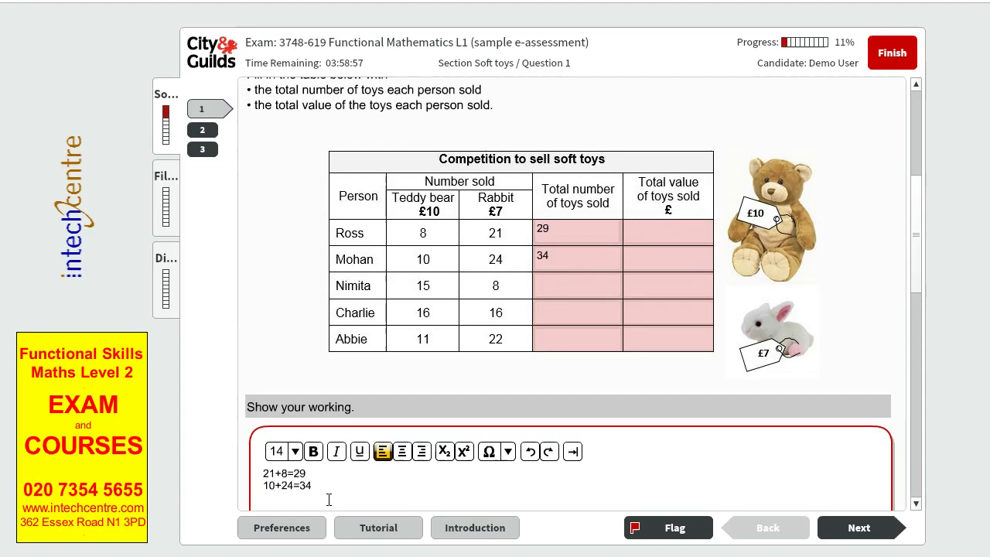
text(15+8=23)
Enter totals 23, 32 and 33 for the remaining rows, adding working 16+16=32 and 11+22=33.
click(538, 286)
text(23)
key(Return)
text(16+16=)
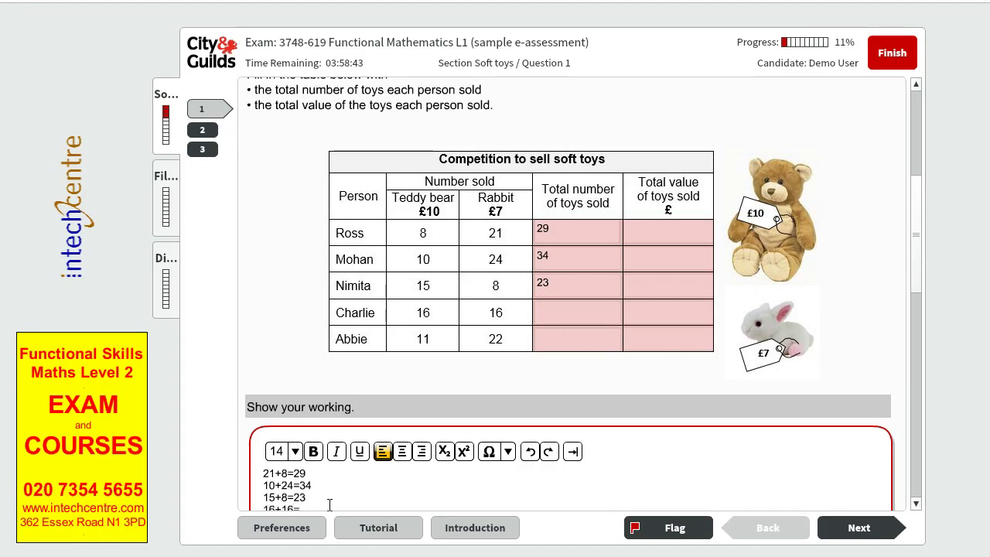
text(32)
click(550, 316)
text(32)
scroll(546, 309, down, 1)
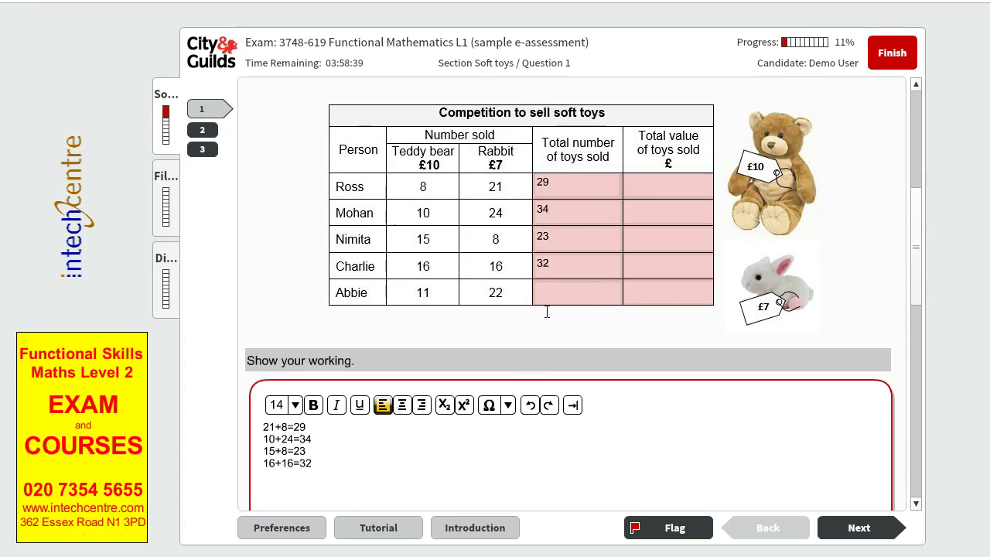
click(343, 473)
key(Return)
text(11+22=33)
click(543, 284)
text(33)
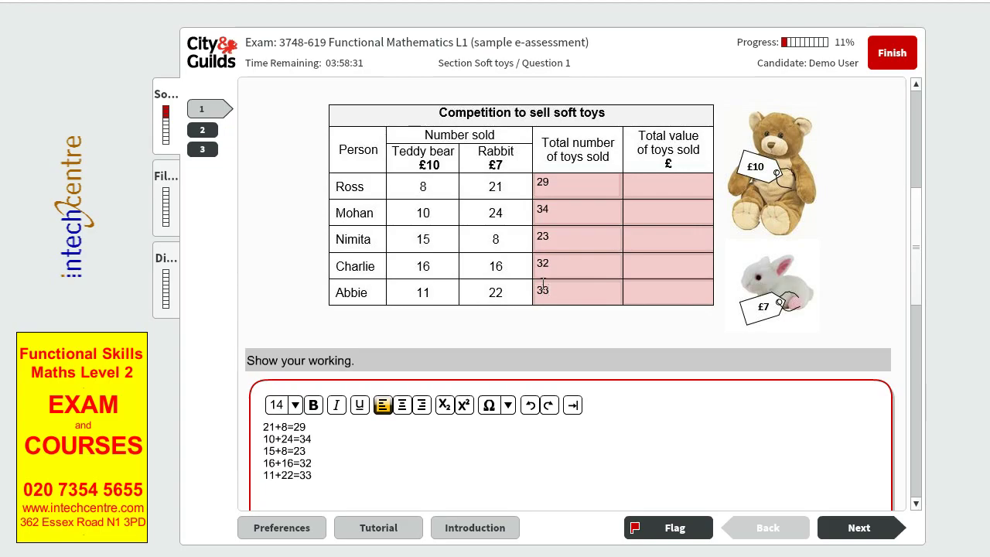
click(686, 183)
Add working lines 8x10=80 and 21x7 for the first row's total value.
key(Return)
text(8x10=80)
key(Return)
text(21x7)
key(BackSpace)
scroll(349, 482, down, 1)
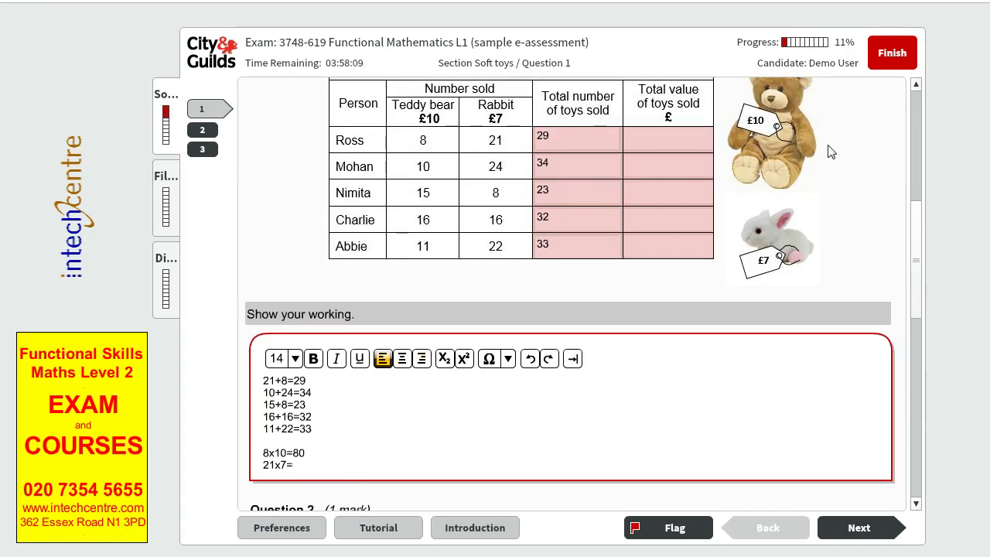
scroll(818, 245, up, 3)
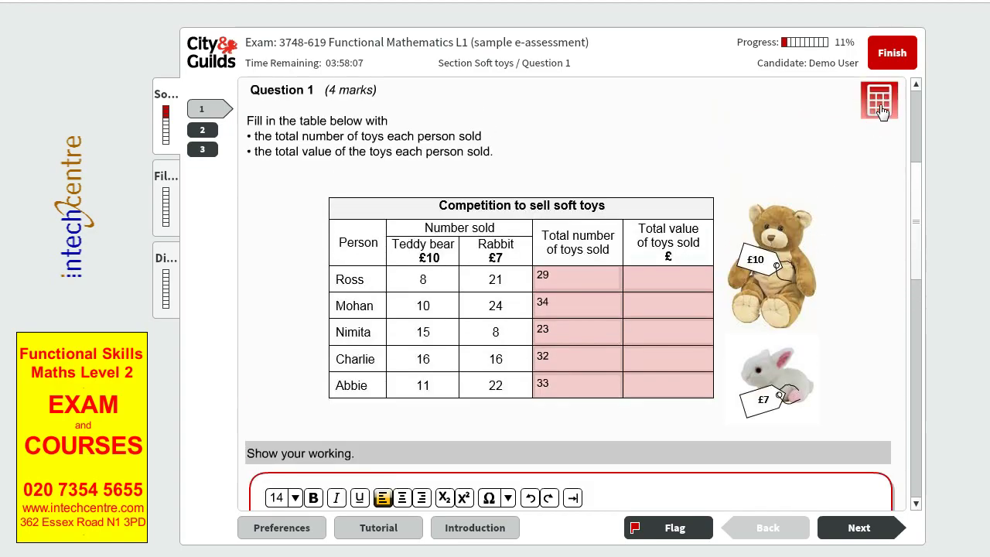
Calculate 21 × 7 = 147 on the on-screen calculator and record 147 in the working.
click(879, 100)
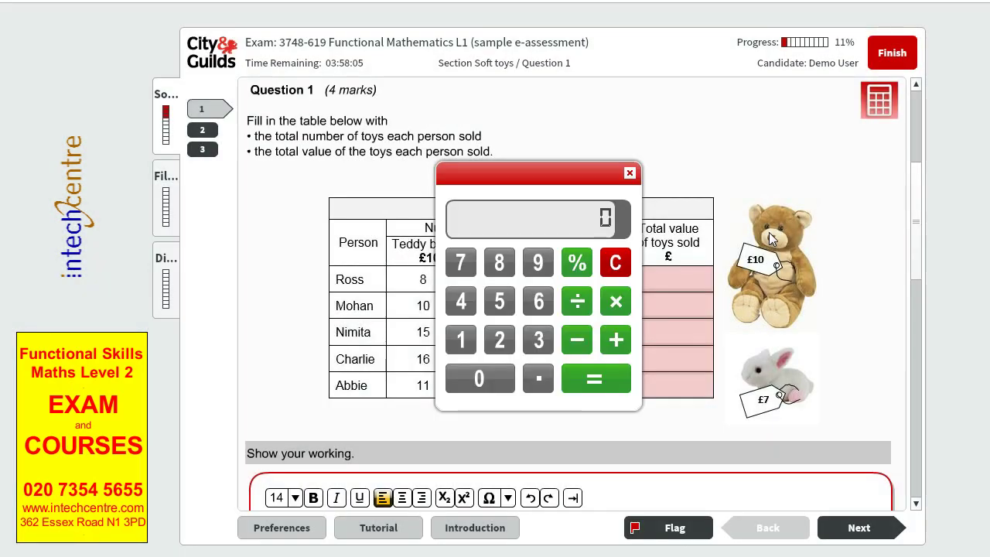
click(500, 340)
click(462, 341)
drag(534, 187, 814, 186)
click(902, 302)
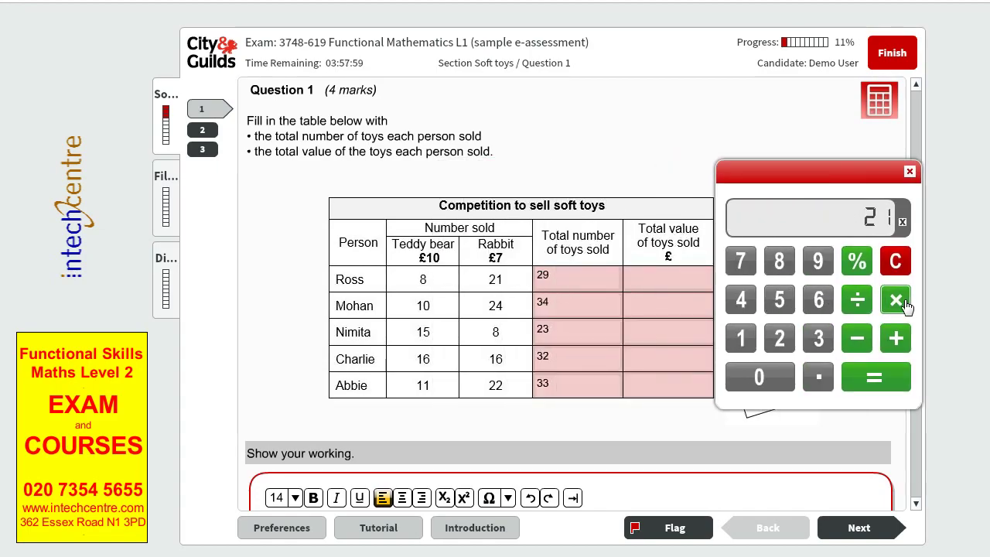
click(741, 263)
click(876, 378)
scroll(603, 479, down, 3)
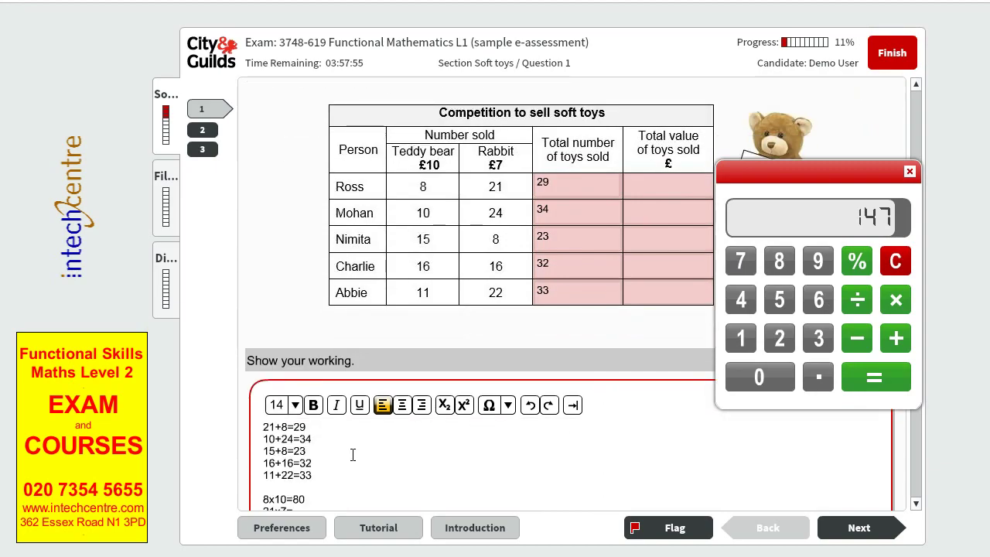
text(147)
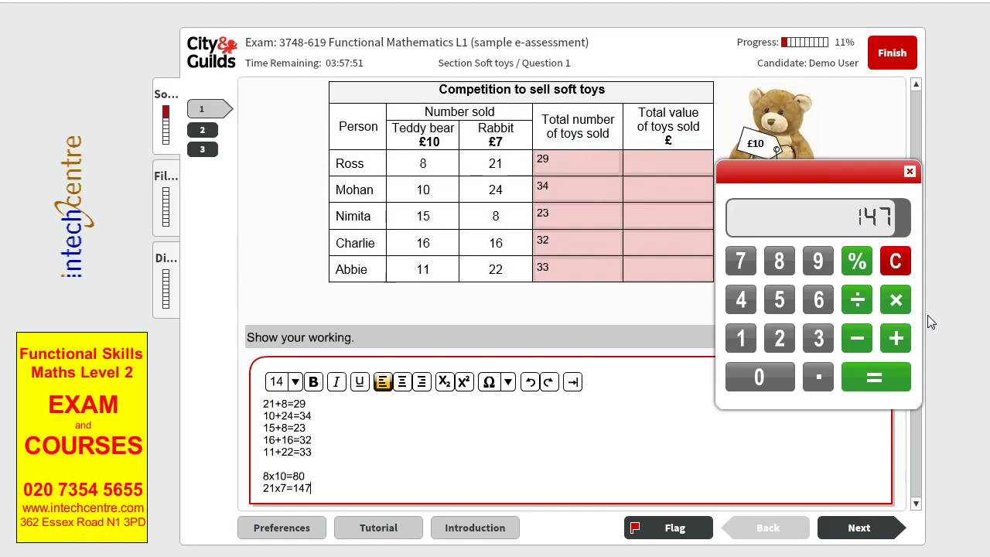
Add 80 to get Ross's total value of 227 and enter it.
click(897, 338)
click(781, 271)
click(760, 377)
click(875, 377)
text(227)
Label the working with 'Ross' above 8x10=80 and 'Mohan' below 21x7=147.
click(318, 488)
key(Return)
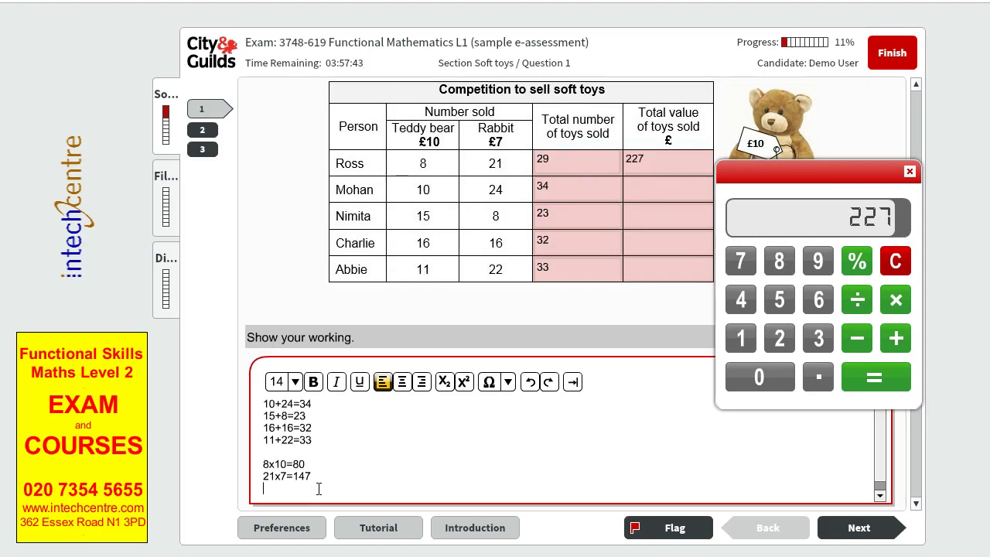
text(mo)
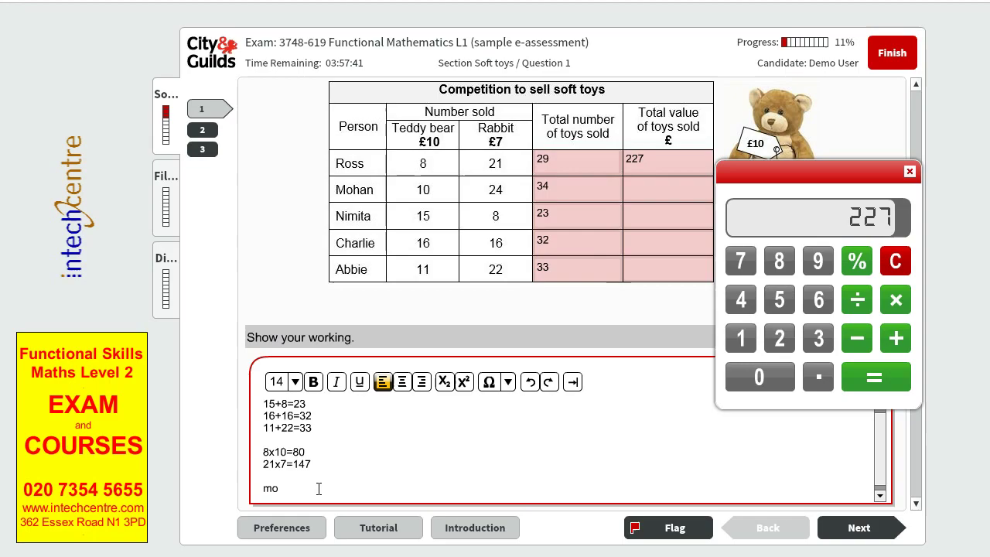
key(BackSpace)
key(BackSpace)
click(274, 444)
text(Ross)
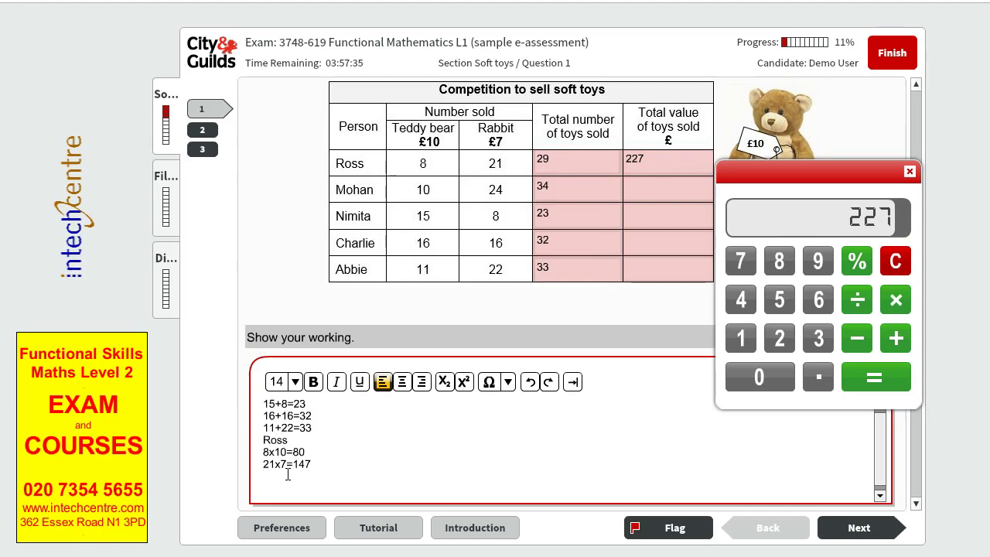
click(287, 475)
text(Mohan)
Write Mohan's working 10x10=100 and 24x7=168, computing 24 × 7 on the calculator.
key(Return)
text(10x10=100)
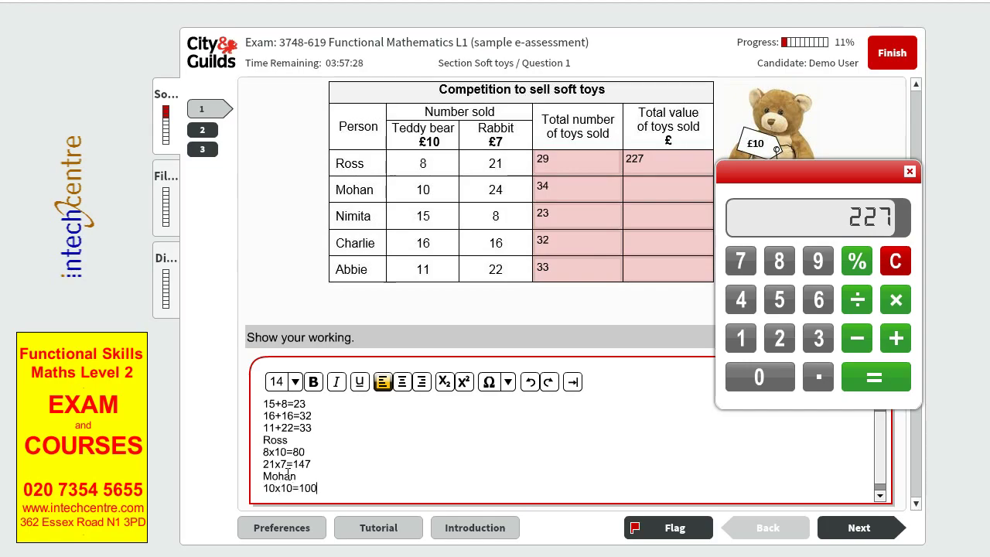
key(Return)
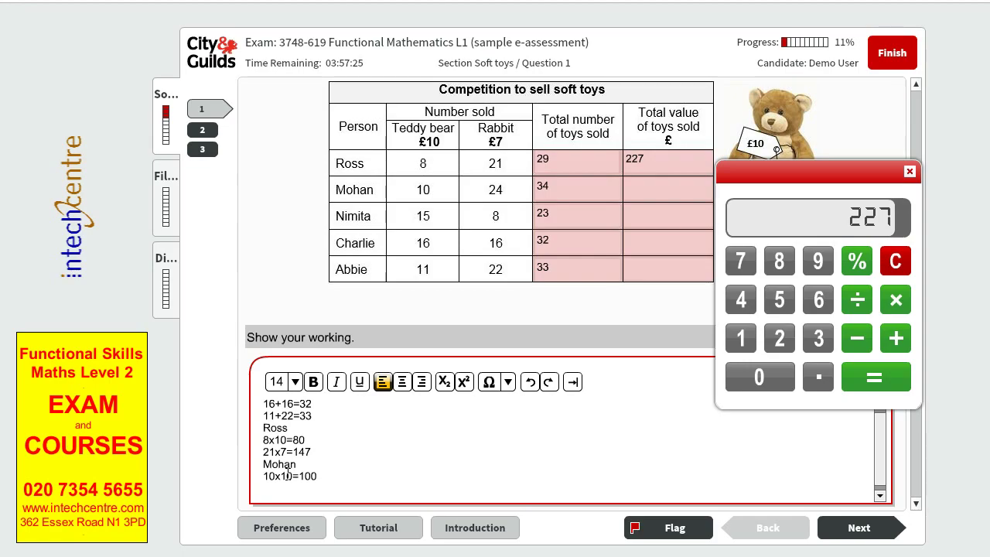
text(24x7=)
click(895, 261)
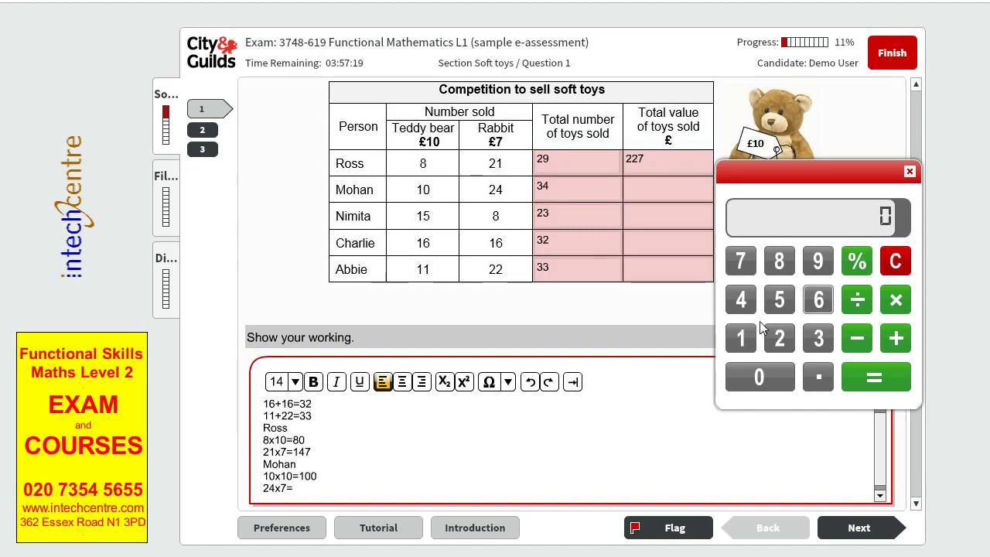
click(780, 338)
click(741, 299)
click(895, 299)
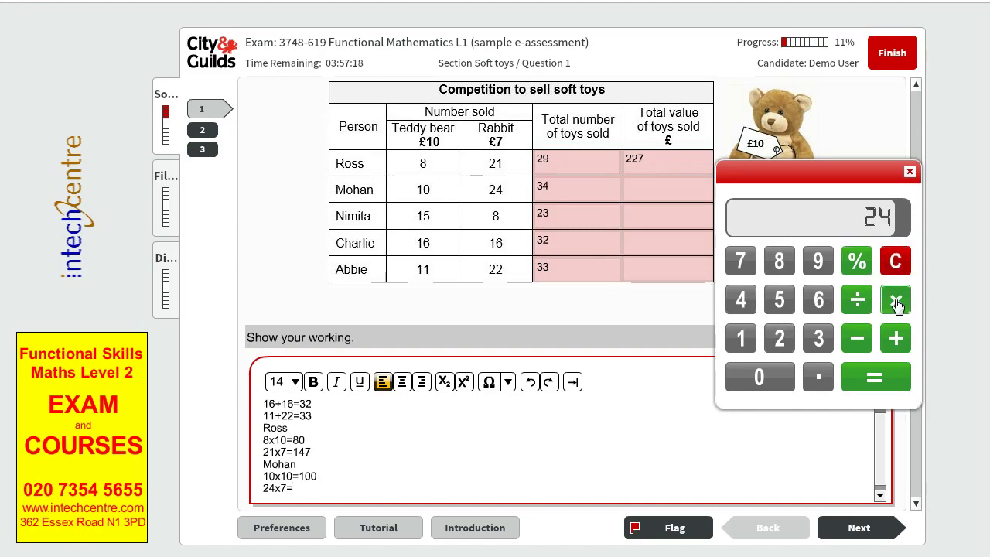
click(740, 263)
click(874, 377)
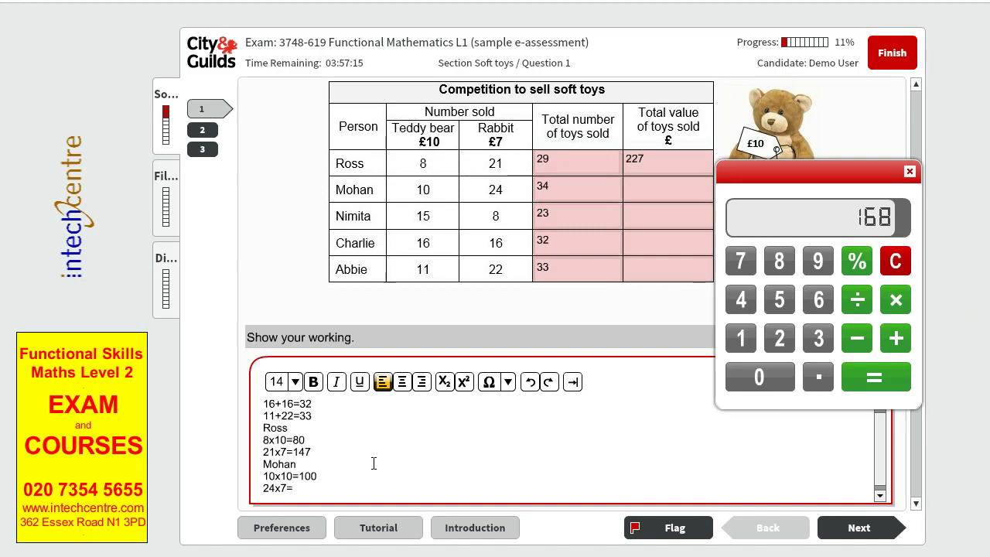
text(68)
key(Return)
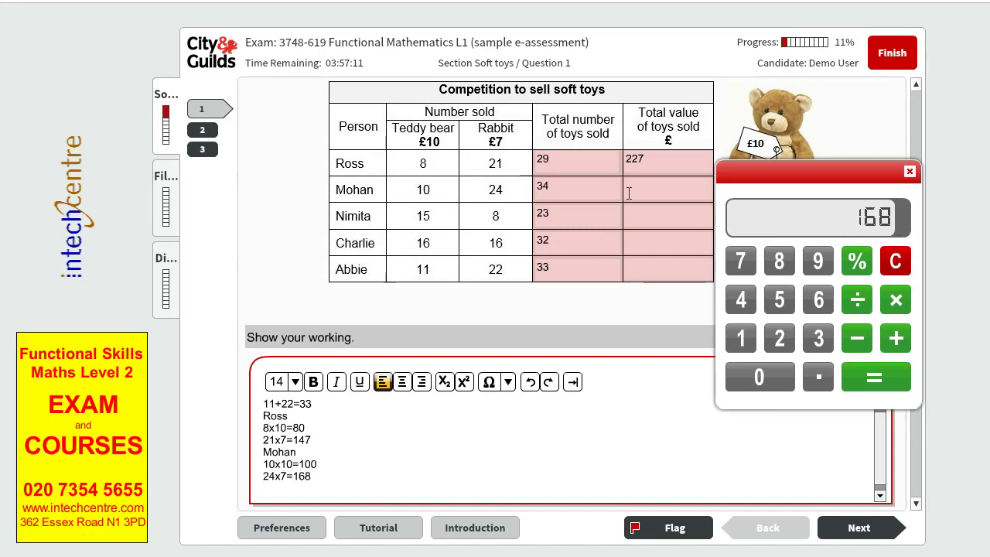
Add Nimita's working lines 15x10=150 and 8x7=56 under a 'Nimita' heading.
text(24x7=168 )
text(Nimita)
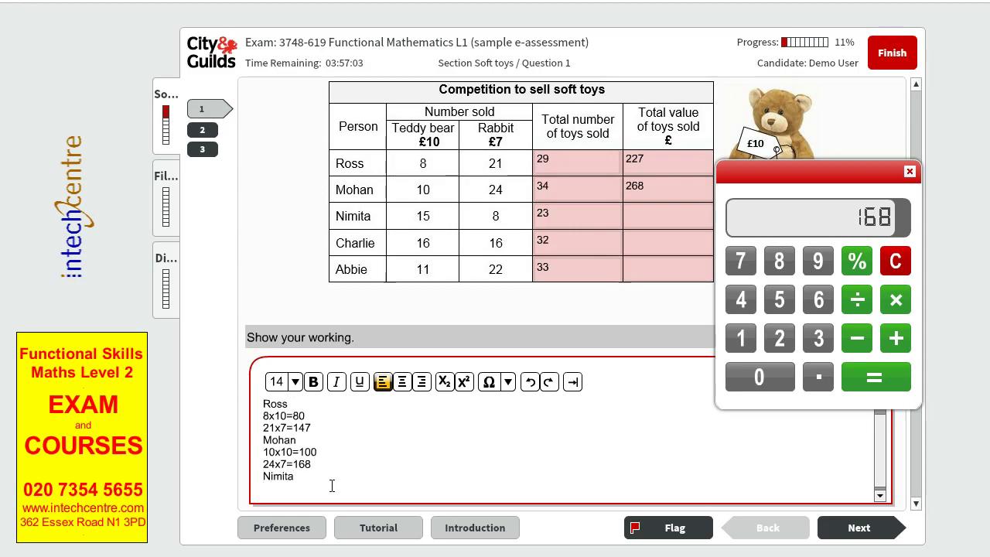
key(Return)
text(15x10=150)
key(Return)
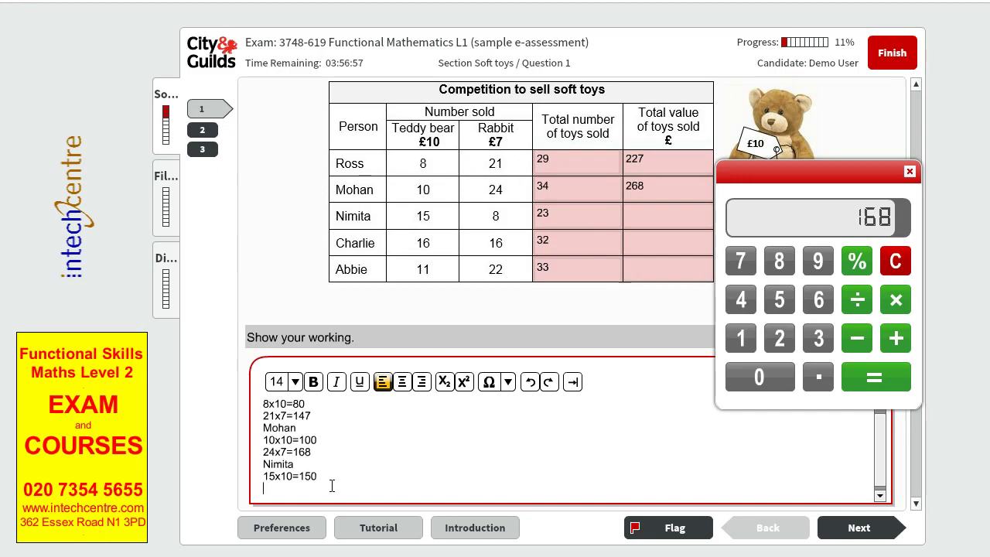
text(8x7)
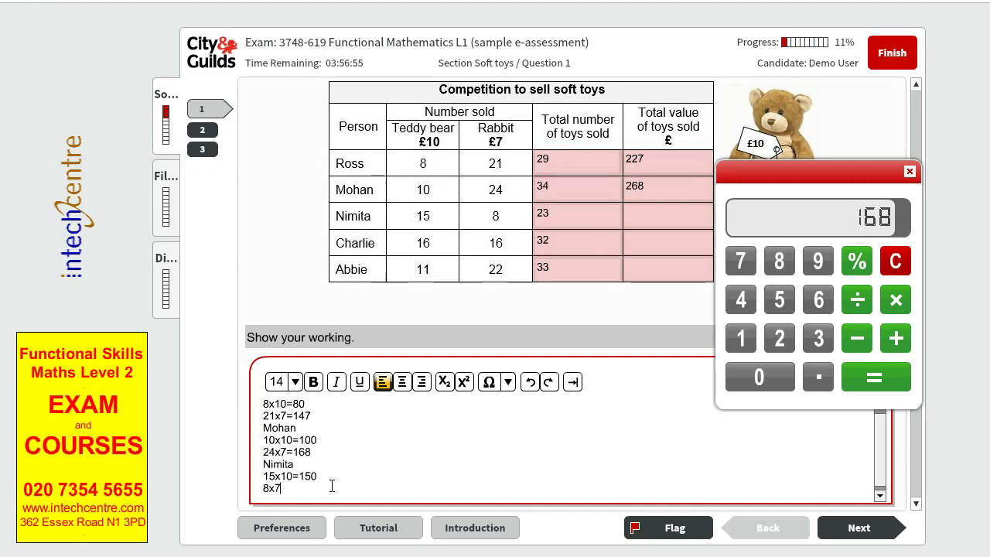
text(=56)
Calculate Nimita's total value as 150 + 56 = 206 on the calculator.
click(895, 261)
click(741, 338)
click(779, 299)
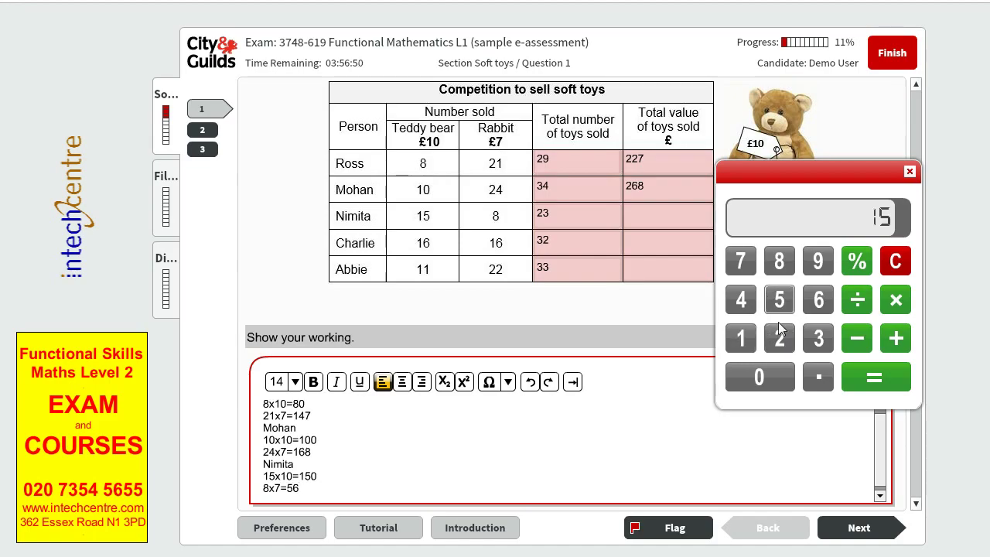
click(762, 376)
click(902, 342)
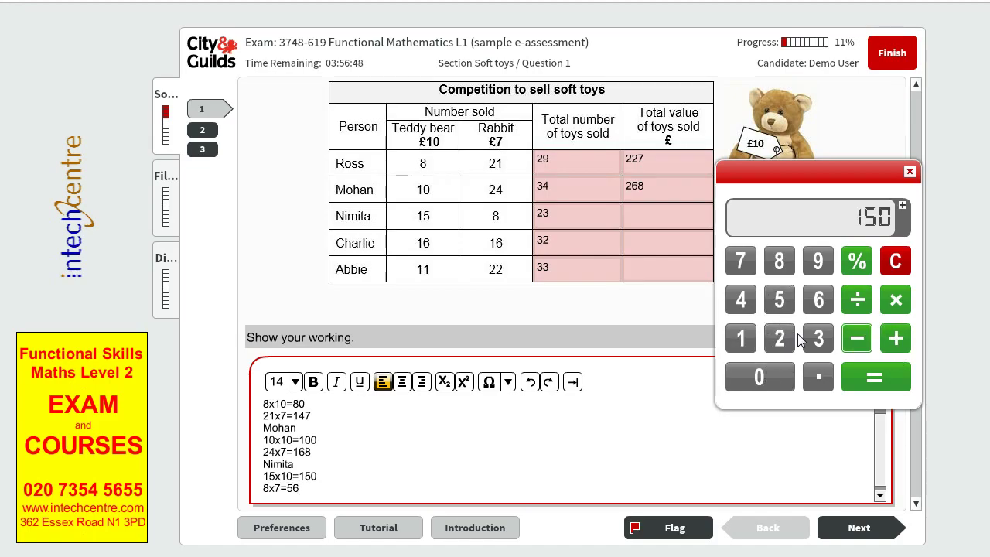
click(779, 299)
click(818, 299)
click(865, 377)
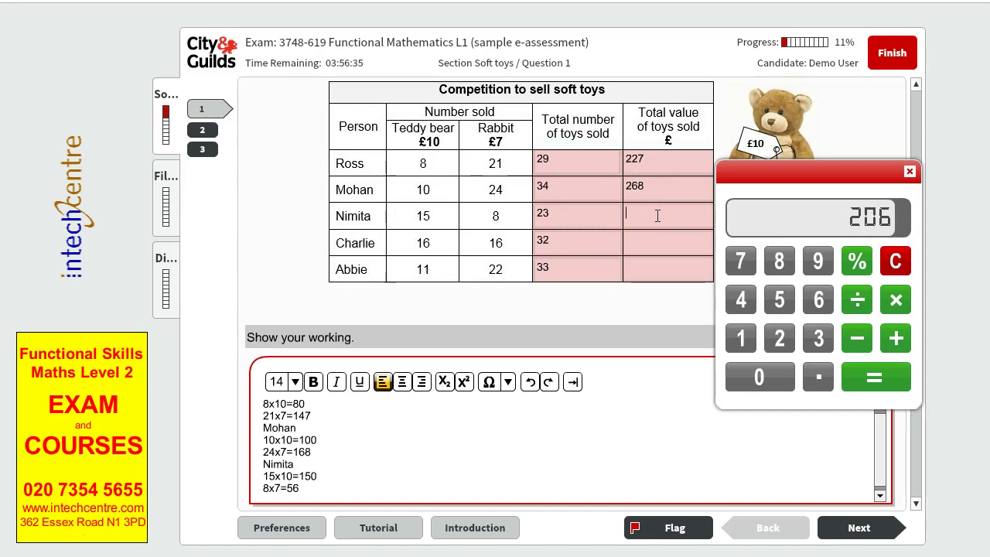
Enter Nimita's total value 206 and start Charlie's working with 16x10=160.
text(206)
scroll(657, 216, up, 1)
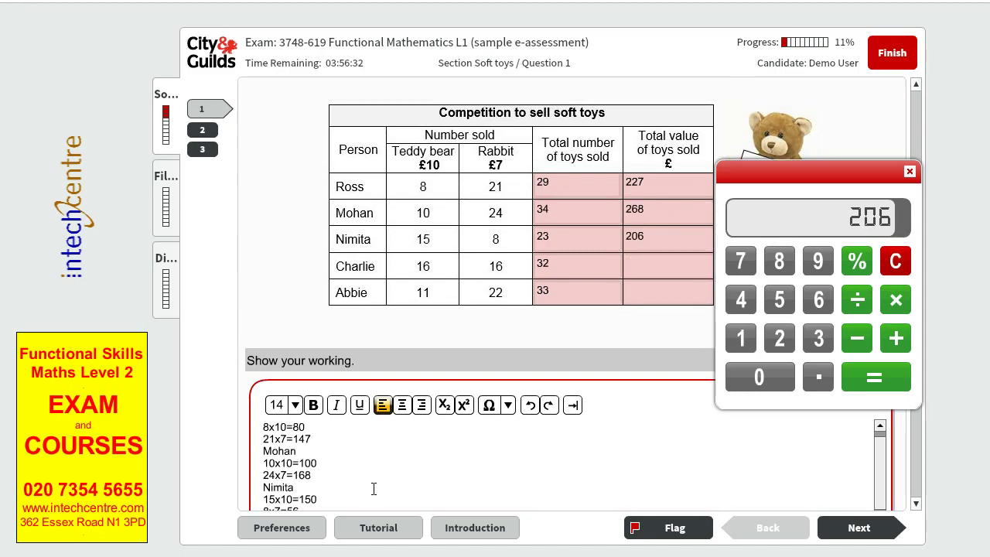
scroll(373, 489, down, 4)
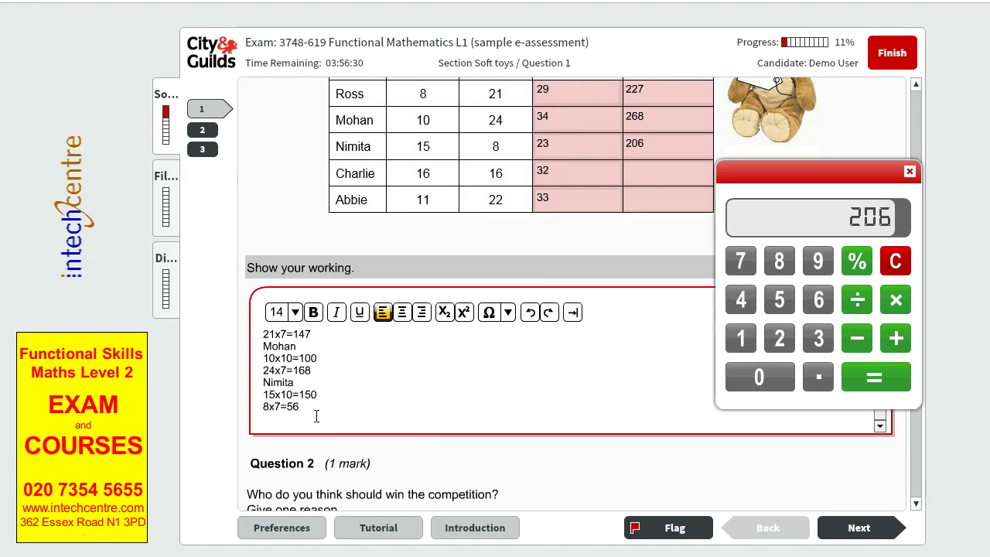
text(Charlie)
key(Return)
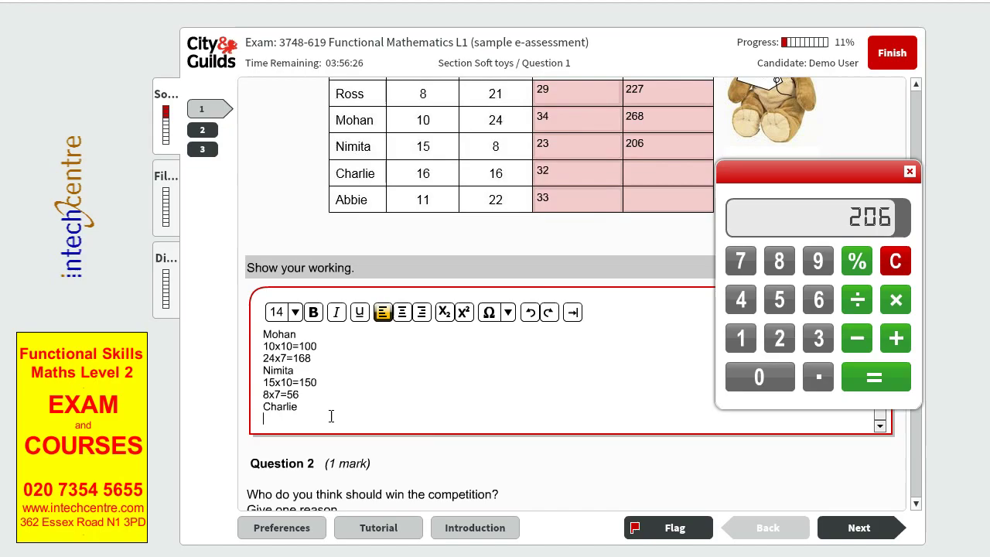
text(16x10=160)
key(Return)
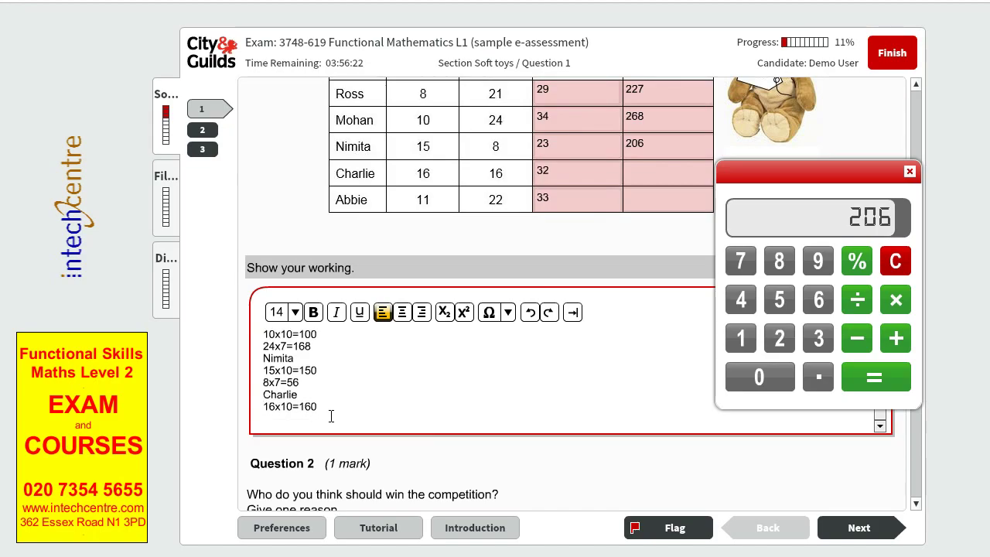
text(16x7=)
Compute Charlie's 16 × 7 = 112 plus 160, recording 16x7=112 and a total value of 272.
click(885, 271)
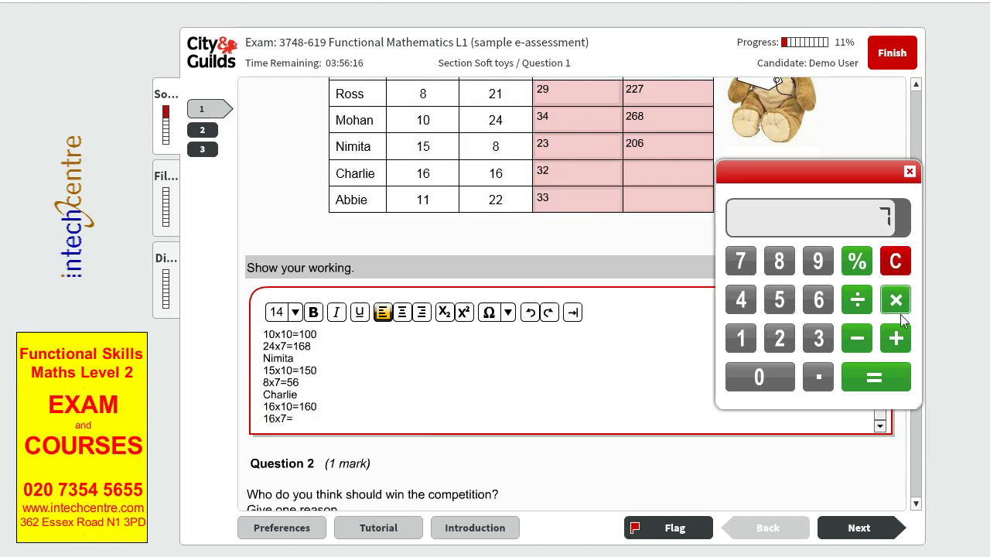
click(742, 338)
click(819, 300)
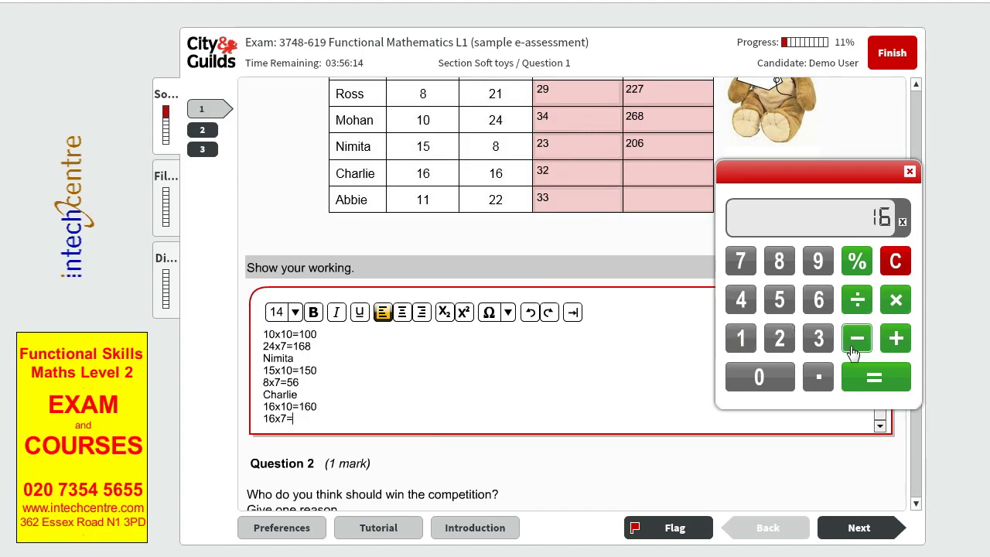
click(872, 377)
text(2)
click(894, 340)
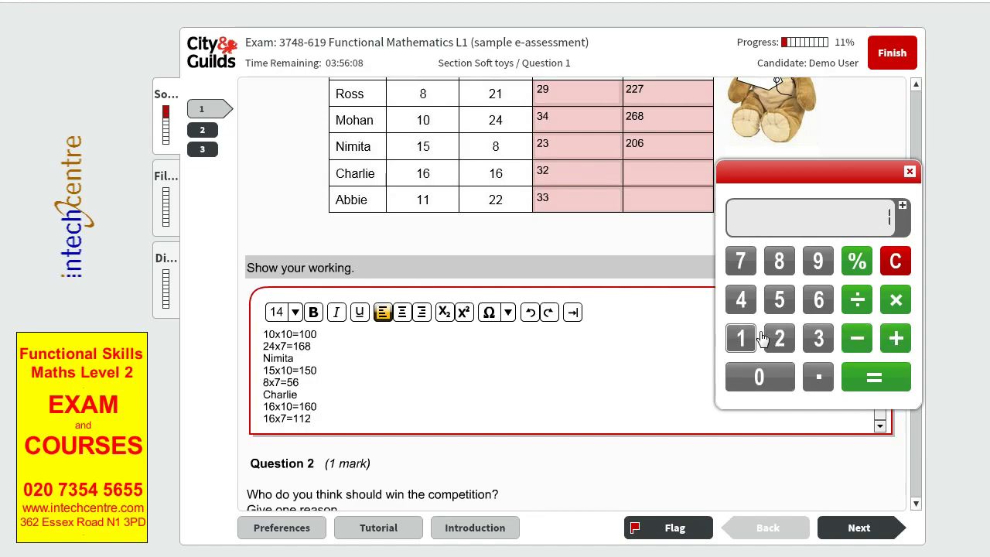
click(819, 302)
click(759, 376)
click(875, 377)
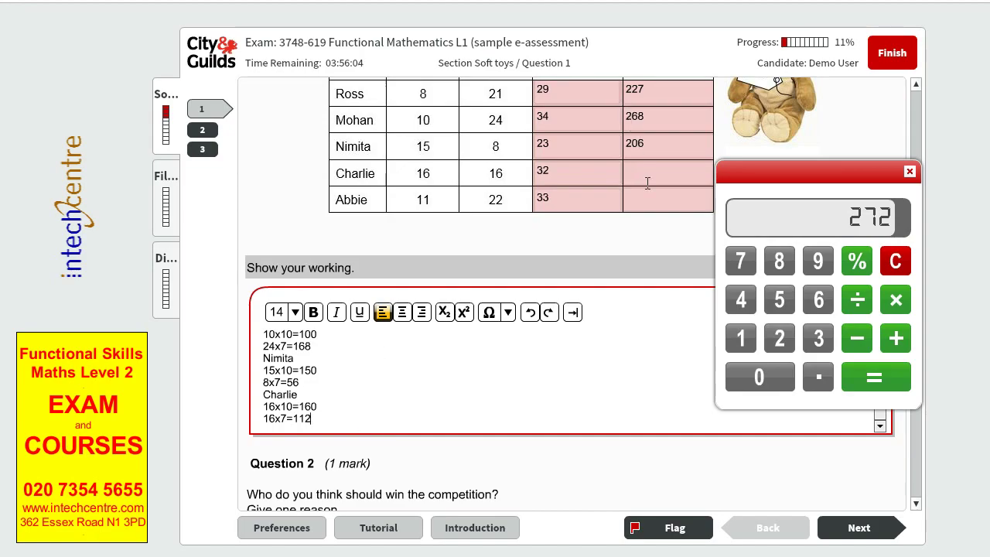
text(272)
Start Abbie's working and record 11x10=110, checked on the calculator.
click(414, 422)
key(Return)
text(Ab)
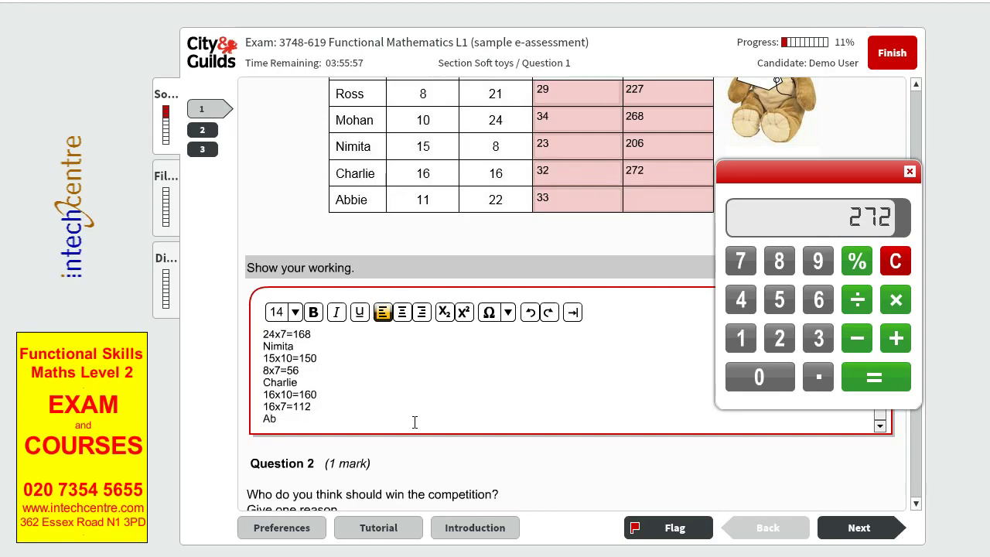
text(bie)
key(Return)
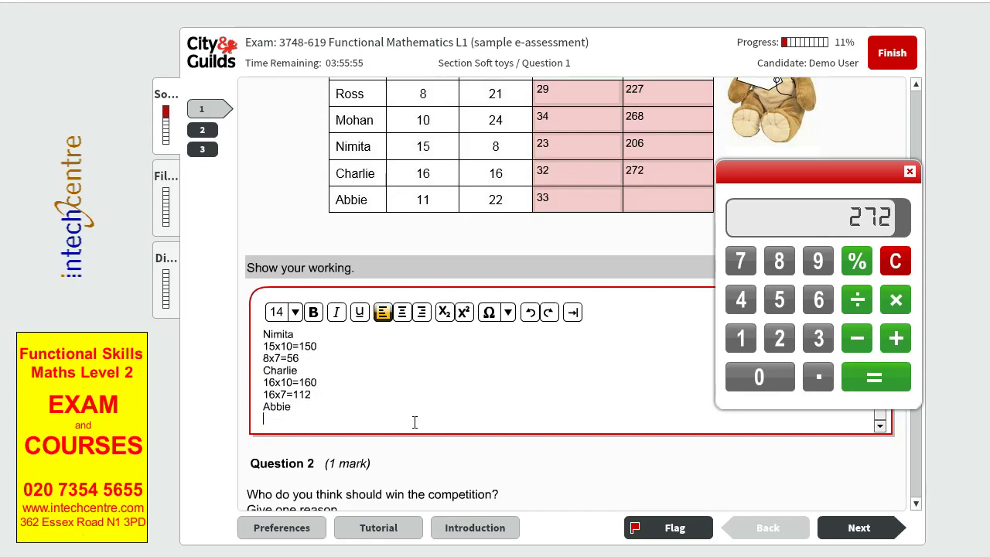
click(895, 261)
double_click(741, 338)
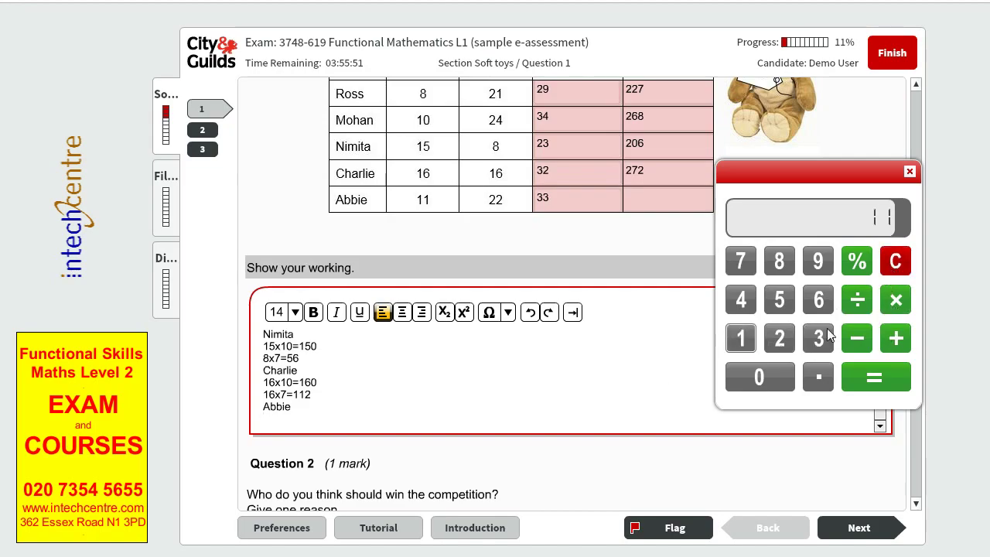
click(896, 300)
click(741, 338)
click(760, 377)
click(874, 377)
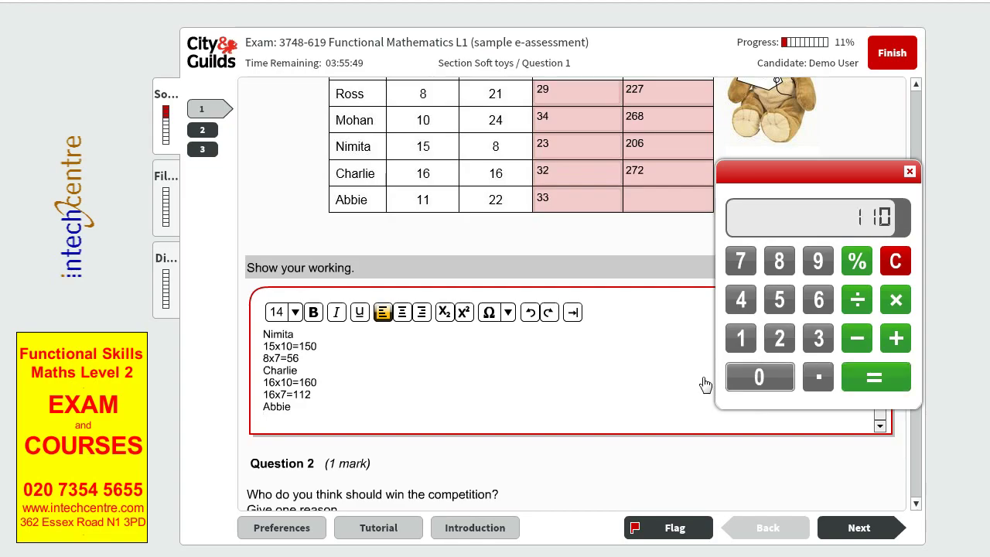
text(11x10=110)
key(Return)
Compute 22 × 7 = 154 plus 110 and enter Abbie's total value of 264.
text(22x7)
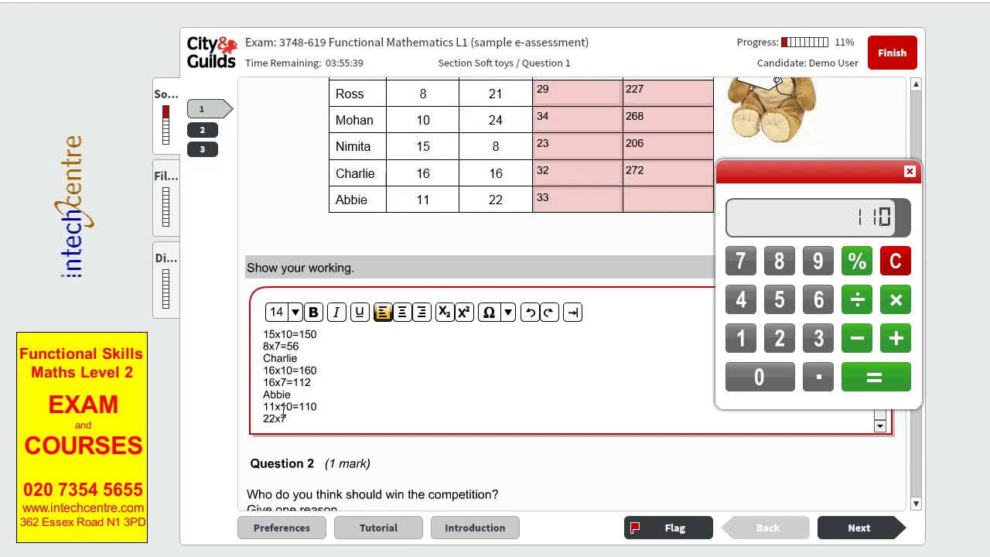
click(895, 261)
click(779, 338)
click(779, 338)
click(896, 301)
click(739, 262)
click(885, 380)
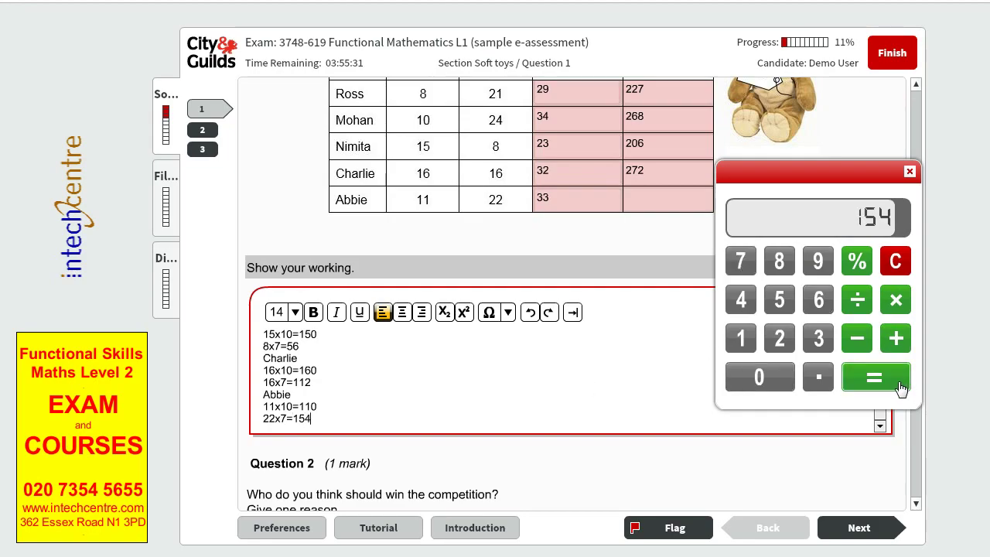
click(895, 339)
click(741, 338)
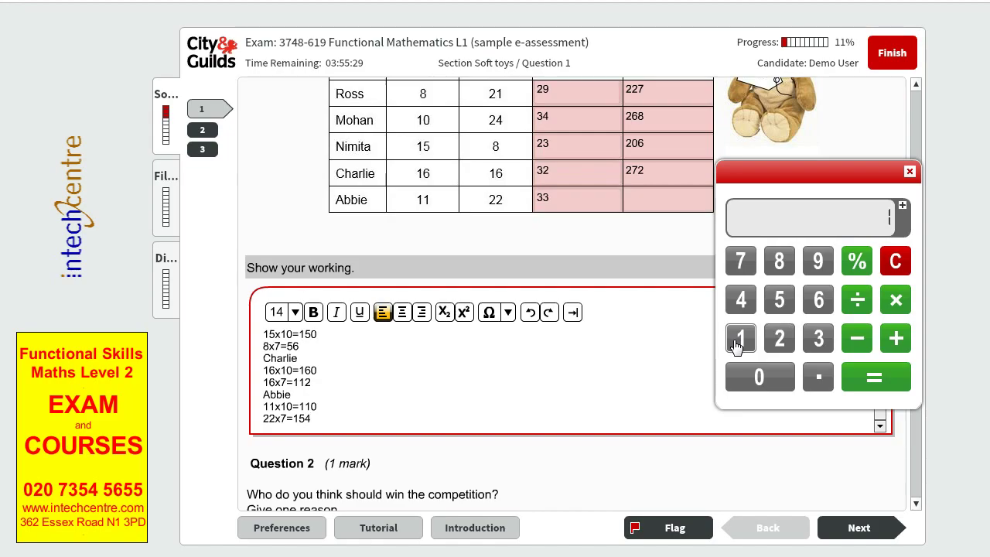
click(740, 338)
click(754, 377)
click(874, 377)
click(650, 200)
text(26)
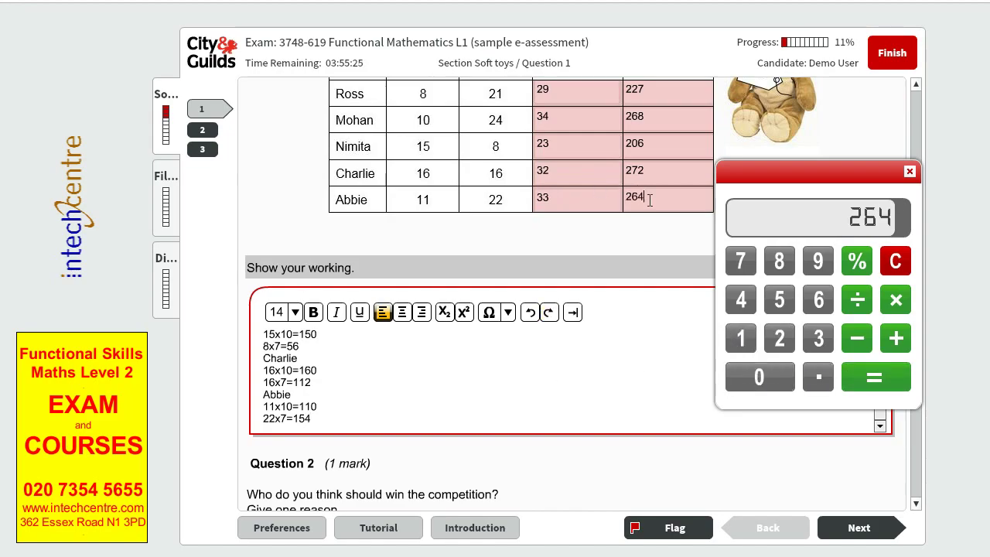
text(4)
click(347, 408)
scroll(369, 374, down, 3)
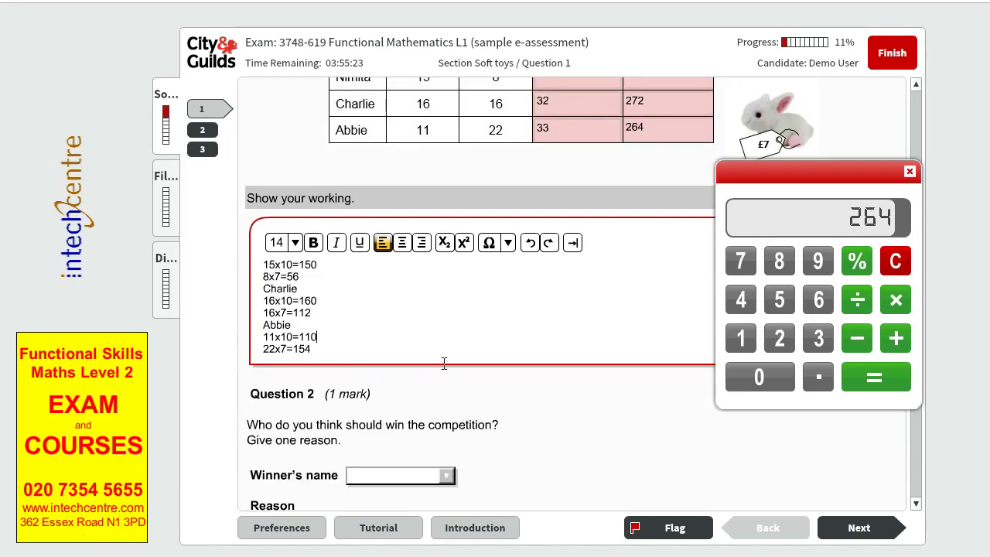
click(910, 171)
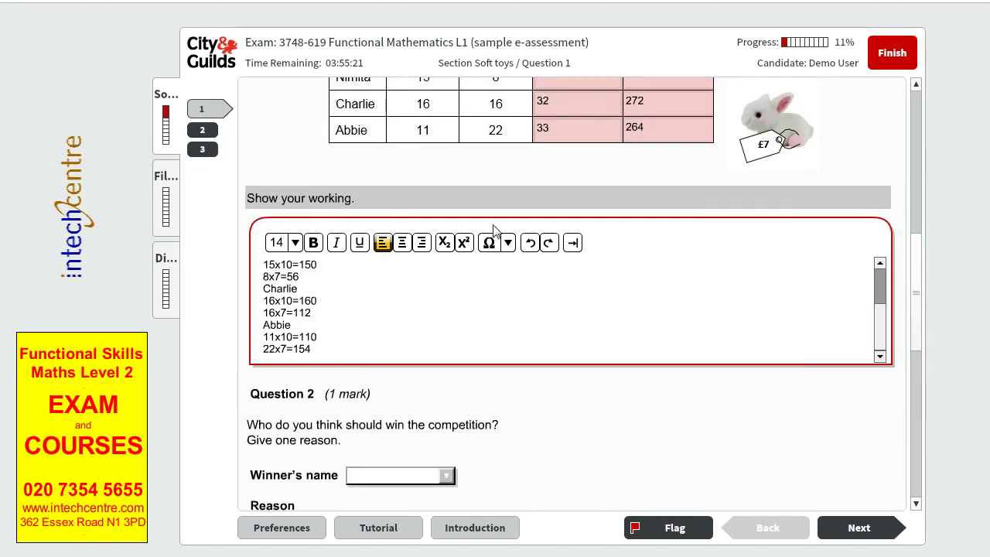
scroll(696, 290, up, 5)
scroll(449, 160, up, 3)
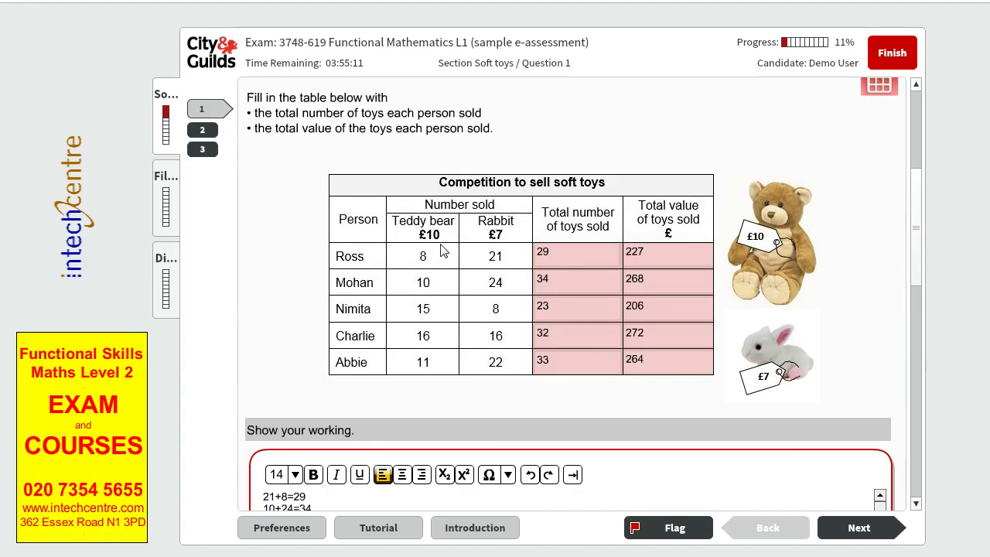
scroll(438, 405, down, 5)
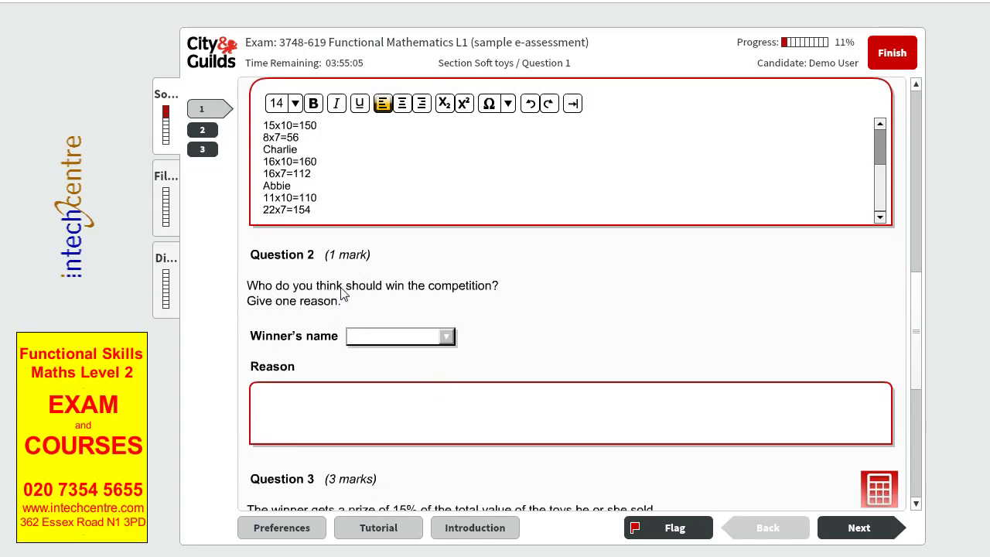
scroll(608, 299, up, 3)
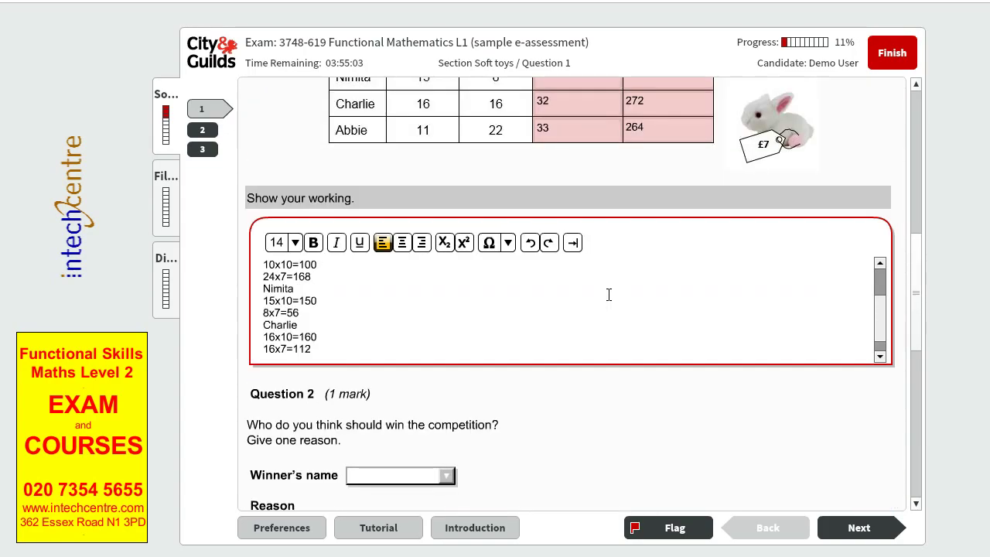
scroll(721, 295, down, 2)
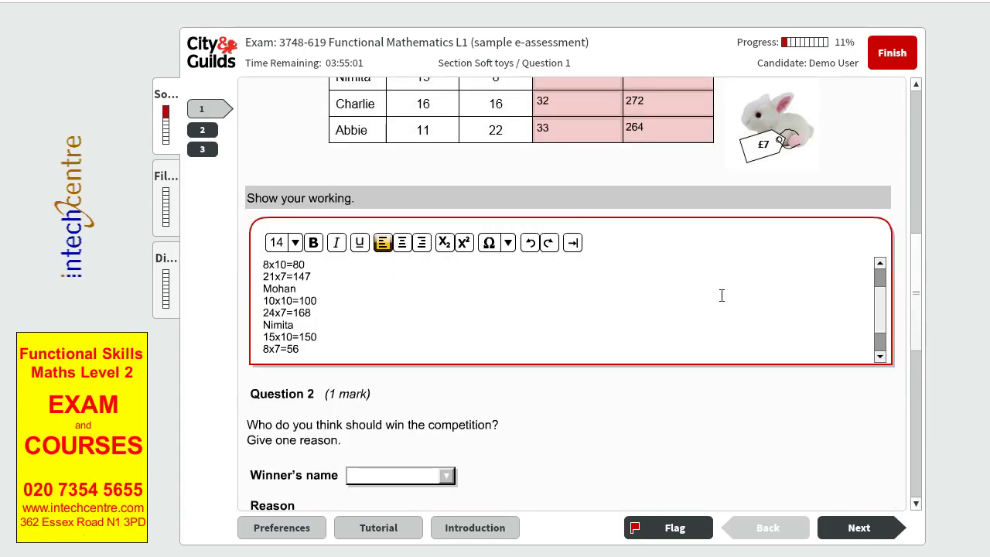
scroll(721, 295, up, 4)
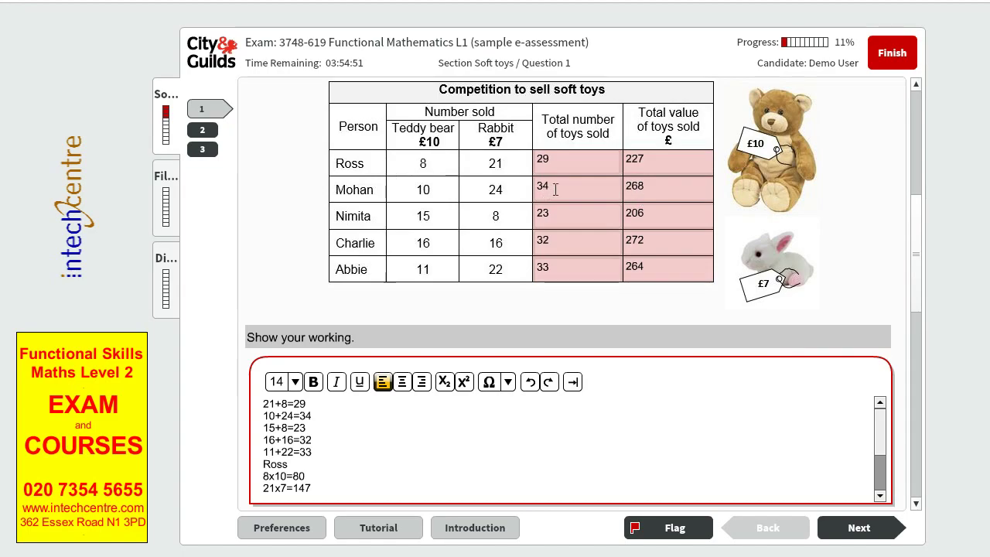
Compare the sellers by highlighting Mohan's totals (34 toys, 268) against Charlie's 272.
drag(555, 190, 537, 189)
drag(651, 188, 628, 187)
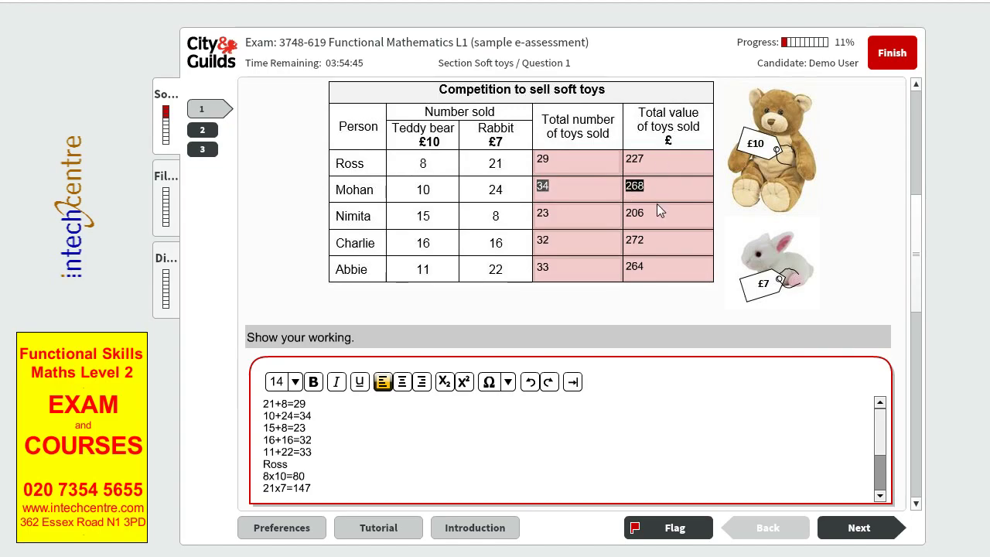
drag(655, 240, 627, 241)
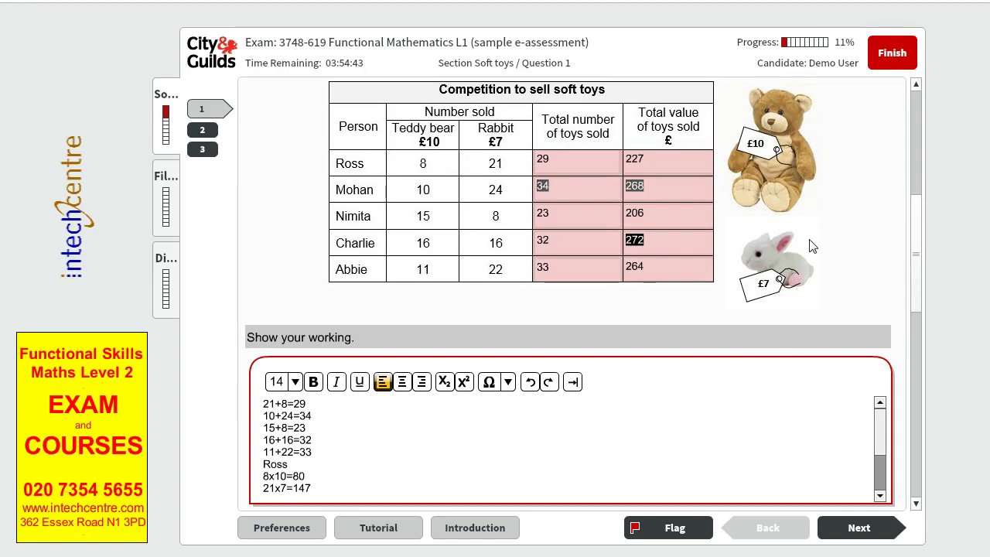
scroll(635, 378, down, 2)
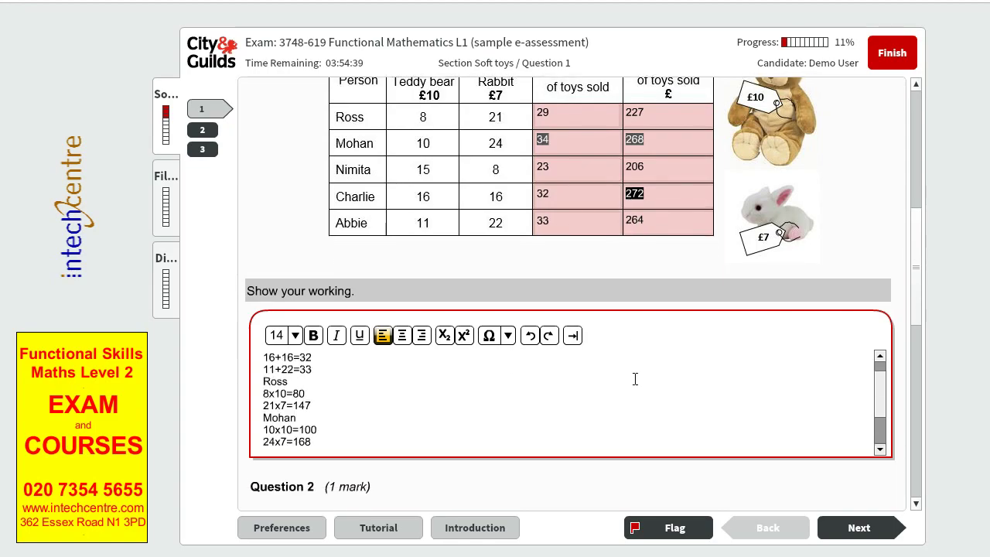
scroll(454, 380, down, 5)
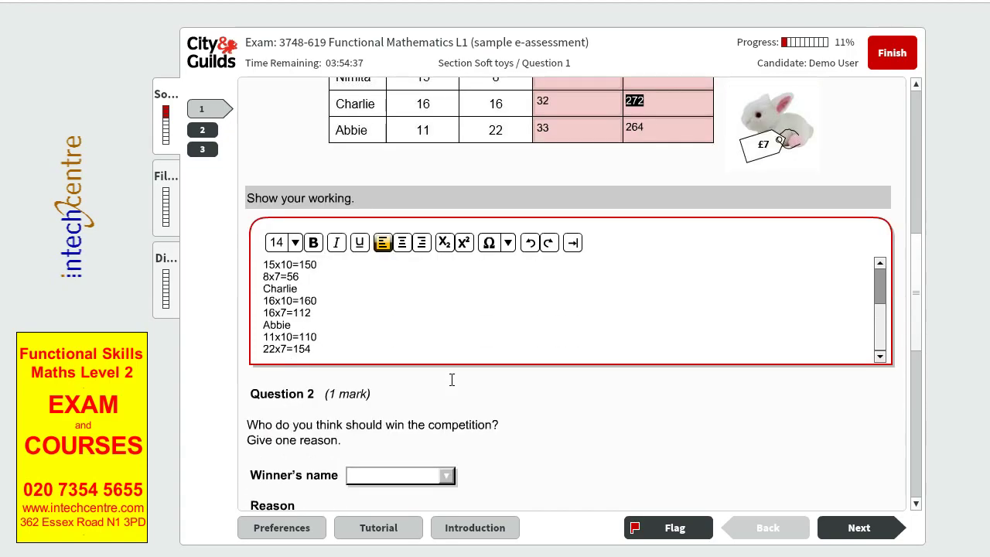
Choose Mohan as the winner and give the reason 'Mohan sold the most toys'.
click(393, 453)
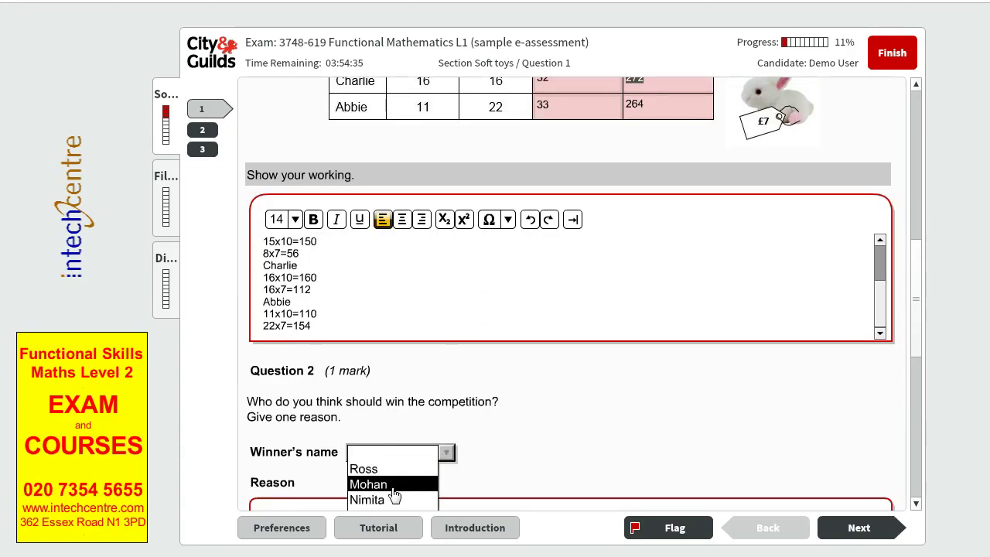
click(392, 486)
scroll(371, 449, down, 3)
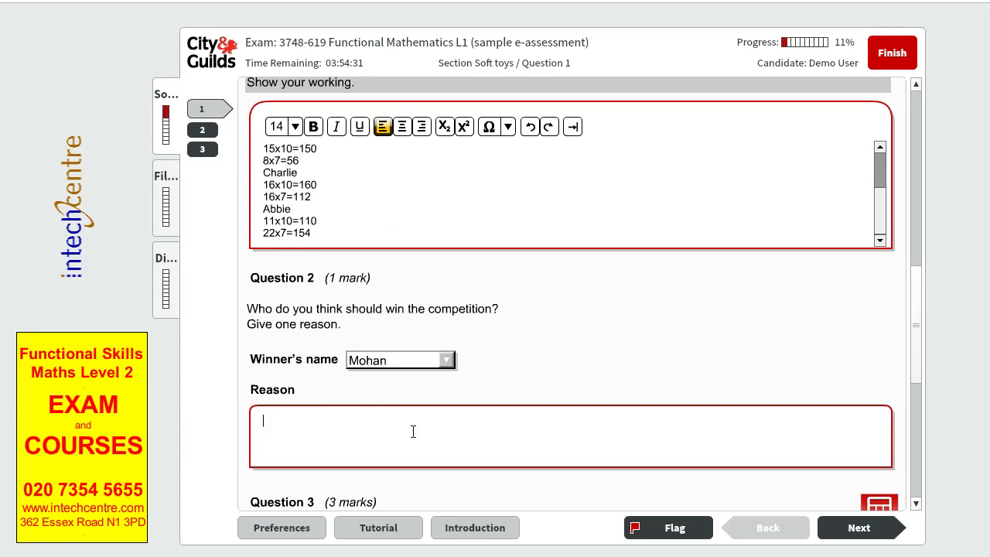
text(Mohan sold the mos)
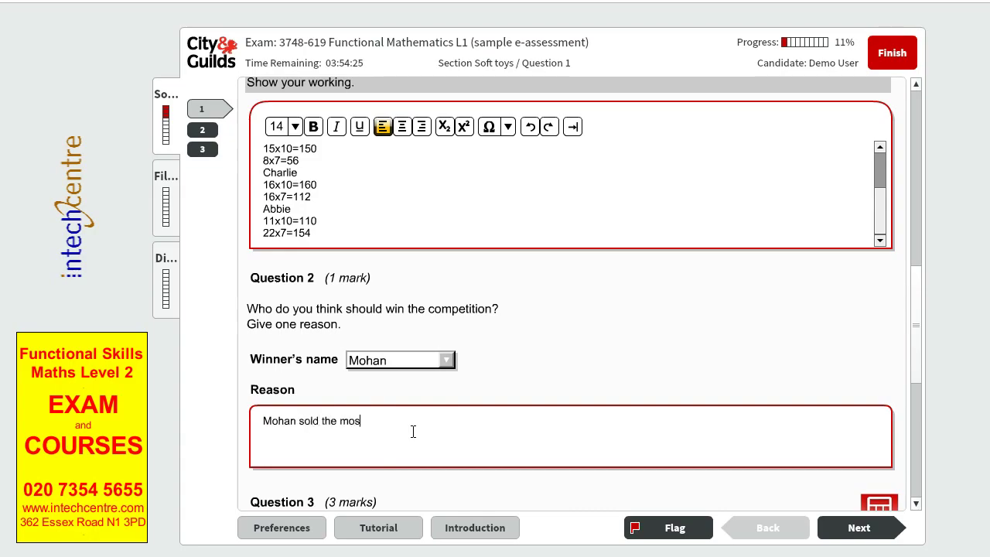
text(t toys.)
scroll(469, 436, down, 3)
scroll(364, 343, down, 5)
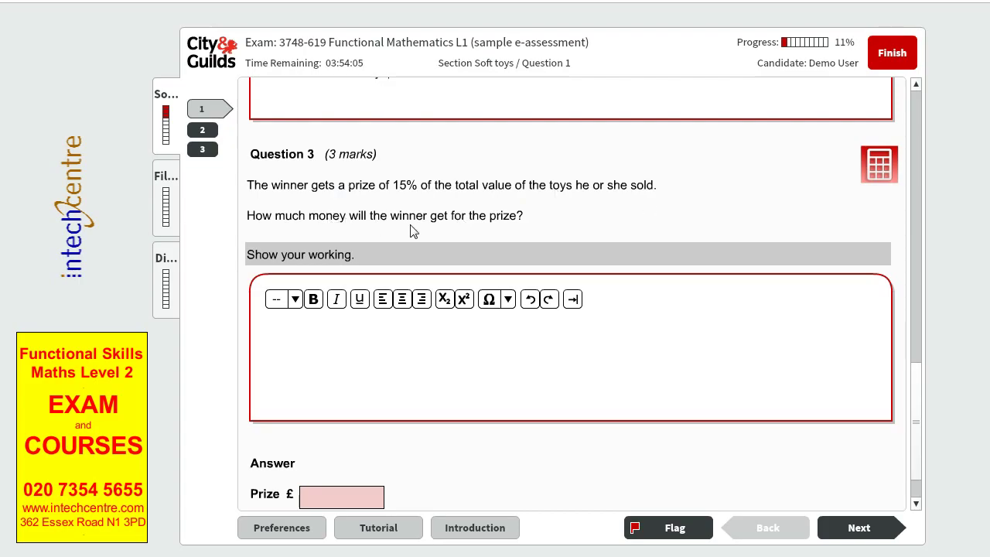
Write the working lines '268x0.15=' and '15/100=0.15' in the Show your working box.
click(432, 326)
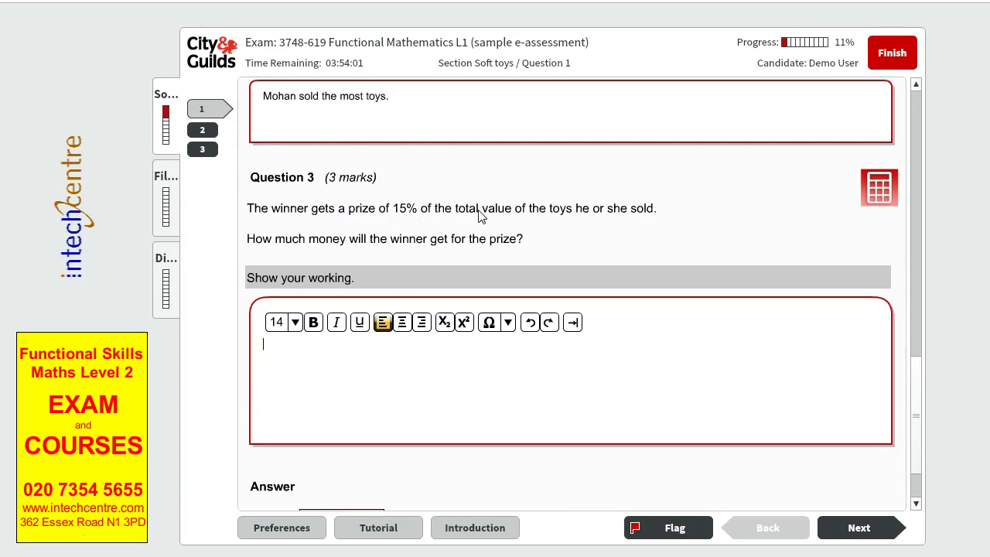
scroll(479, 217, up, 1)
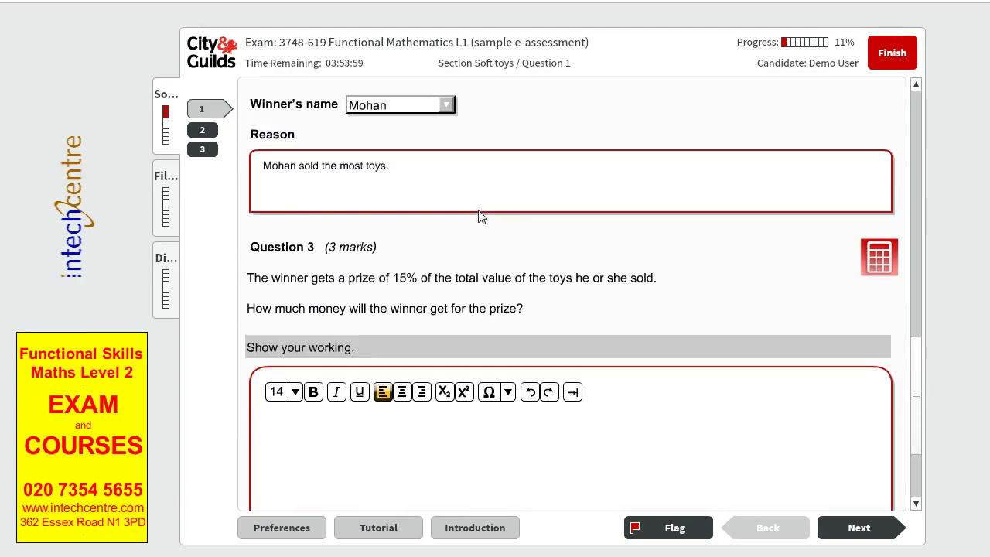
scroll(487, 294, up, 1)
scroll(529, 285, up, 6)
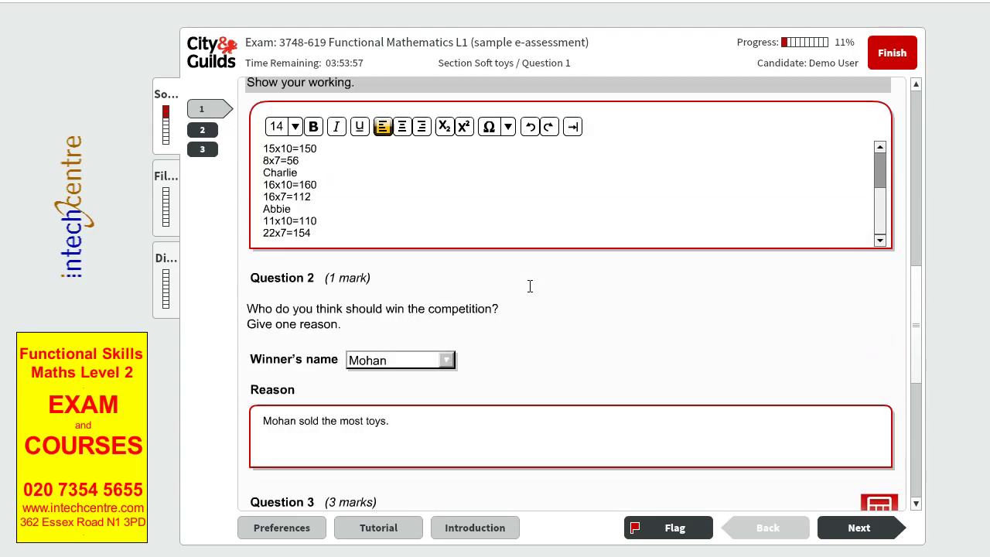
scroll(530, 286, down, 7)
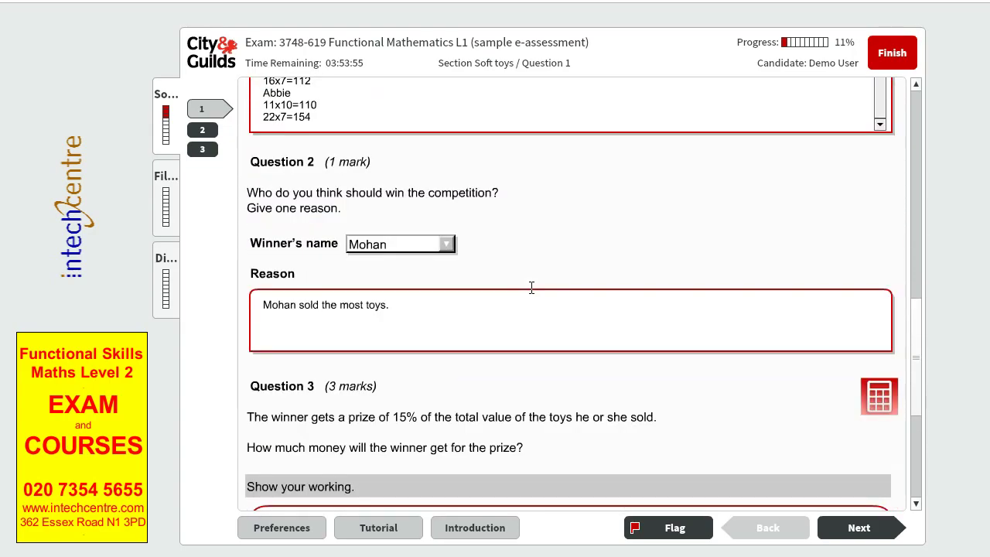
text(268)
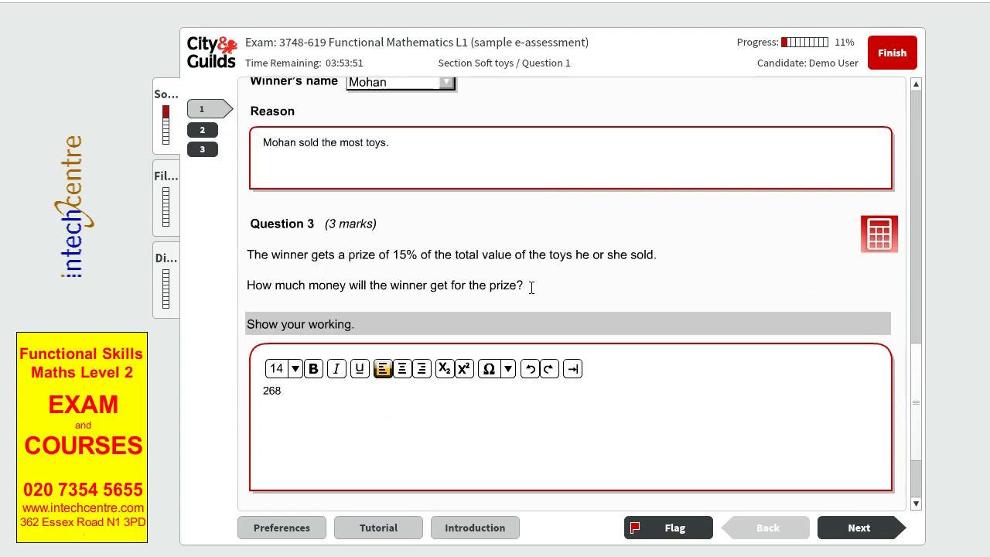
key(Return)
text(15/100=0.15)
click(300, 394)
text(x0.15=)
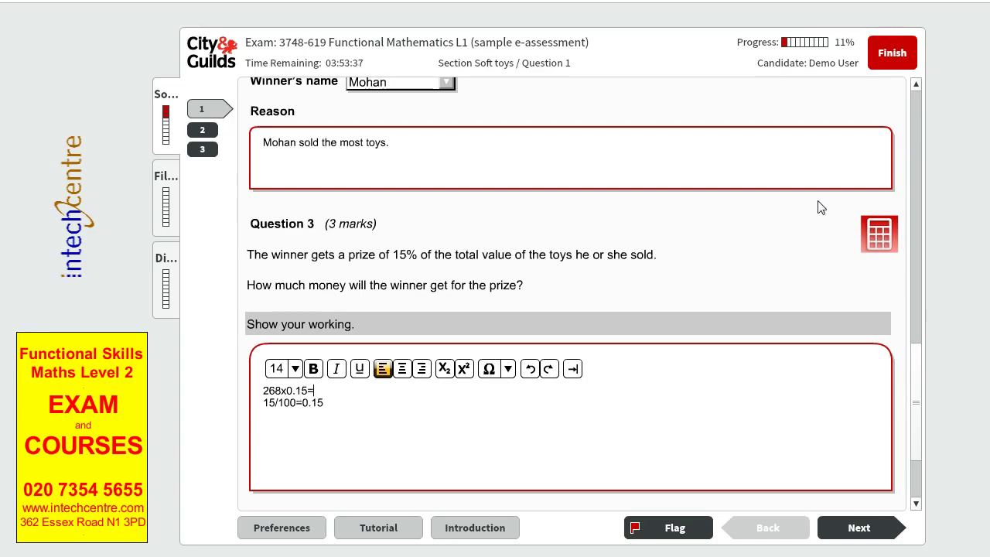
Calculate 268 × 0.15 on the on-screen calculator and add the result 40.20 after the equals sign.
click(879, 233)
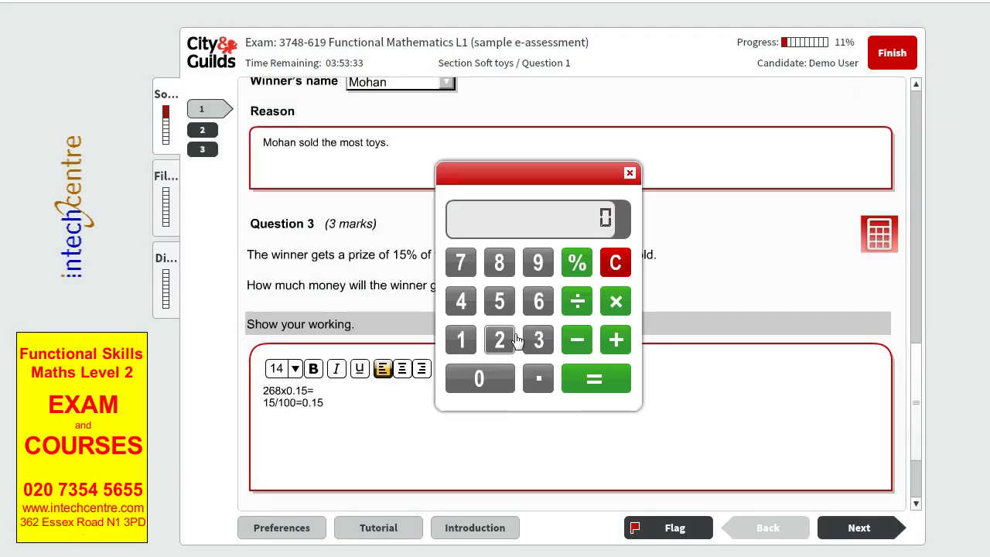
click(499, 342)
click(538, 301)
click(499, 262)
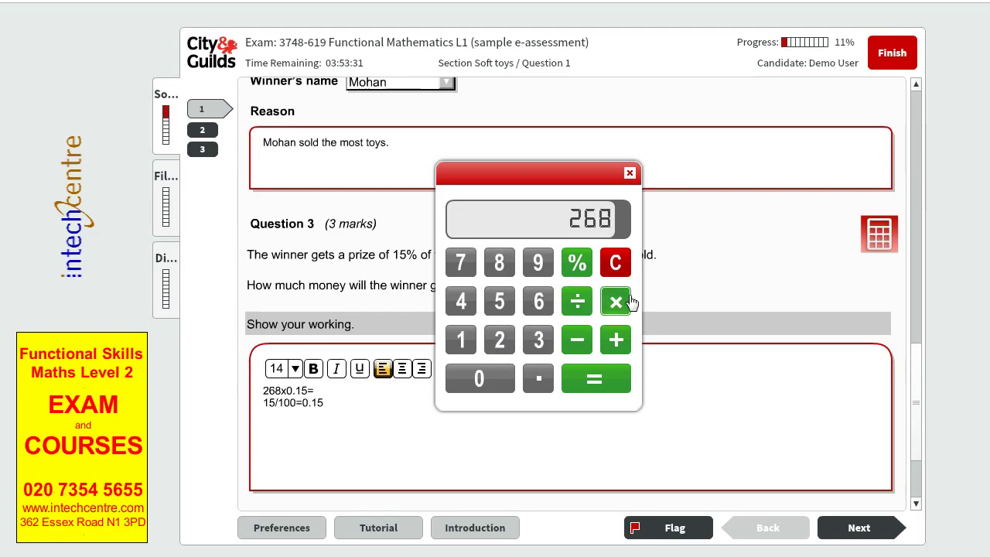
click(628, 302)
click(495, 378)
click(536, 373)
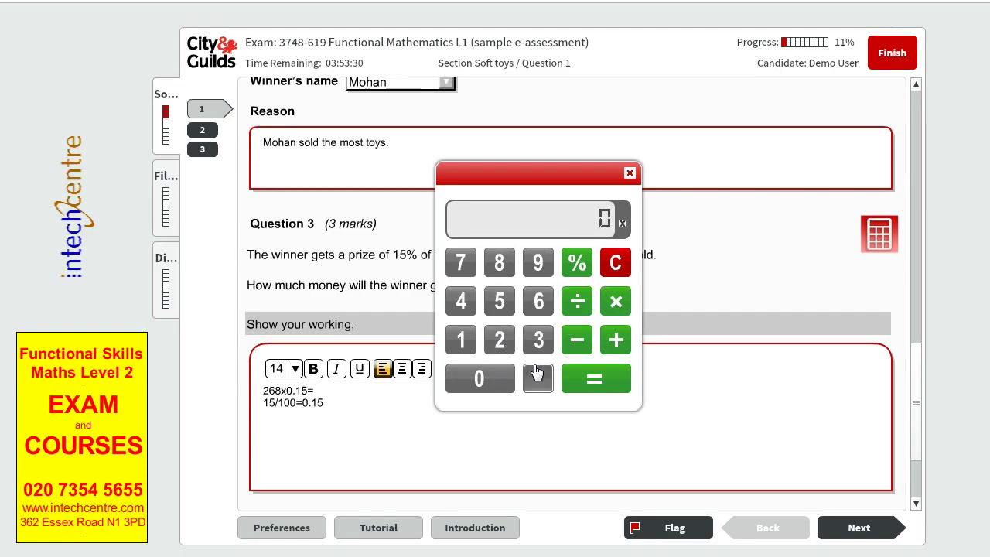
click(461, 340)
click(499, 301)
click(594, 378)
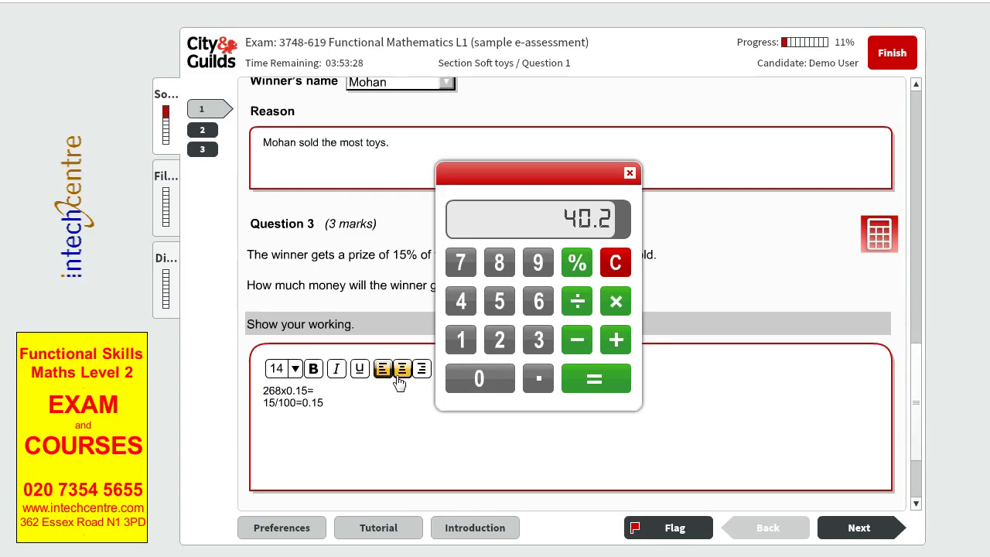
click(353, 388)
text(40.20)
Close the calculator, enter £40.20 in the Prize field and advance to Question 4.
click(630, 173)
scroll(559, 357, down, 2)
scroll(559, 357, down, 1)
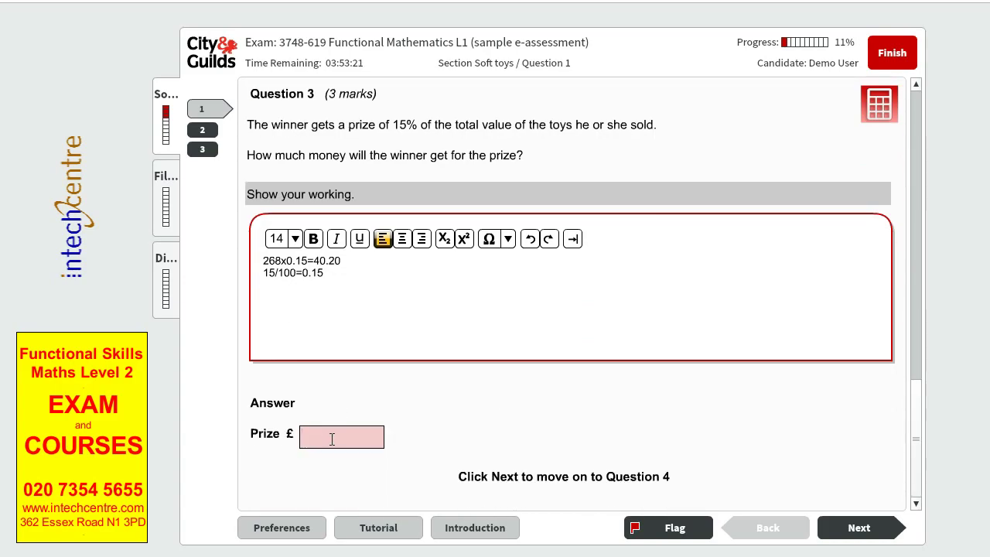
click(332, 439)
text(40.20)
click(895, 531)
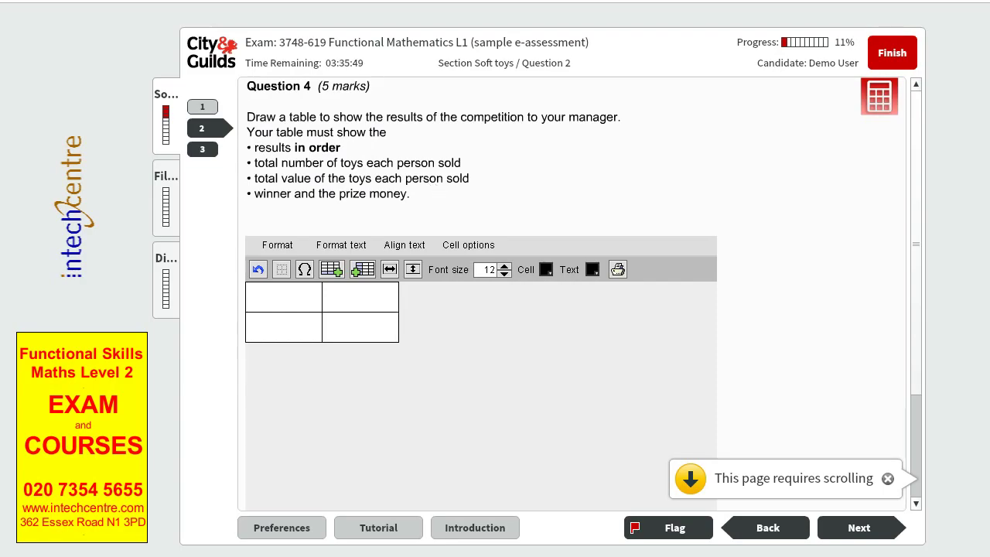
Insert rows and columns until the Question 4 table has four columns and five rows.
click(302, 311)
click(330, 271)
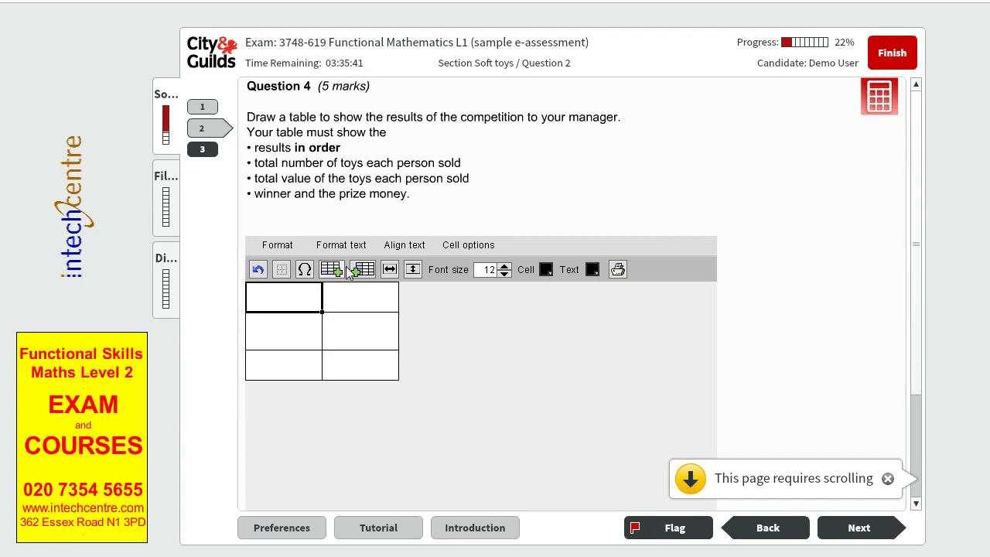
click(354, 274)
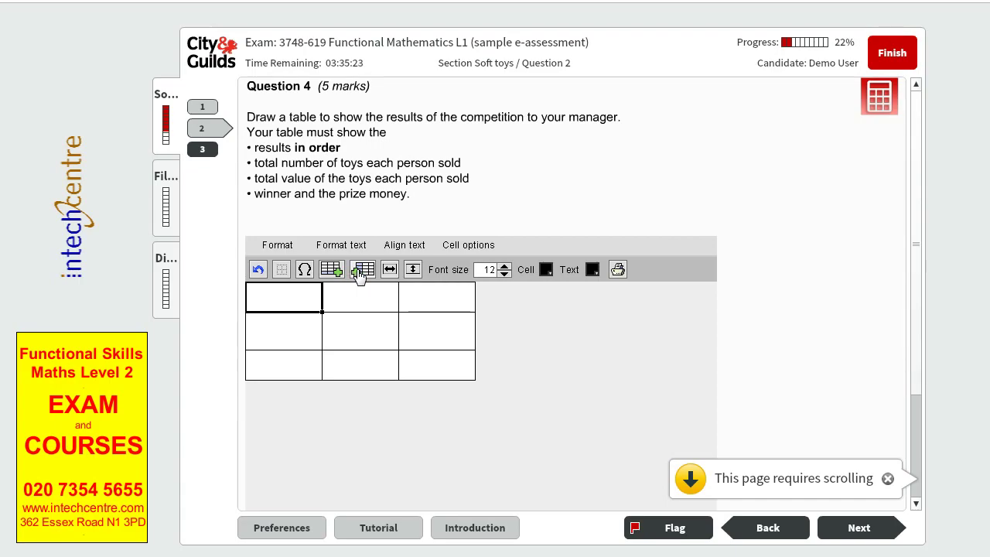
click(360, 274)
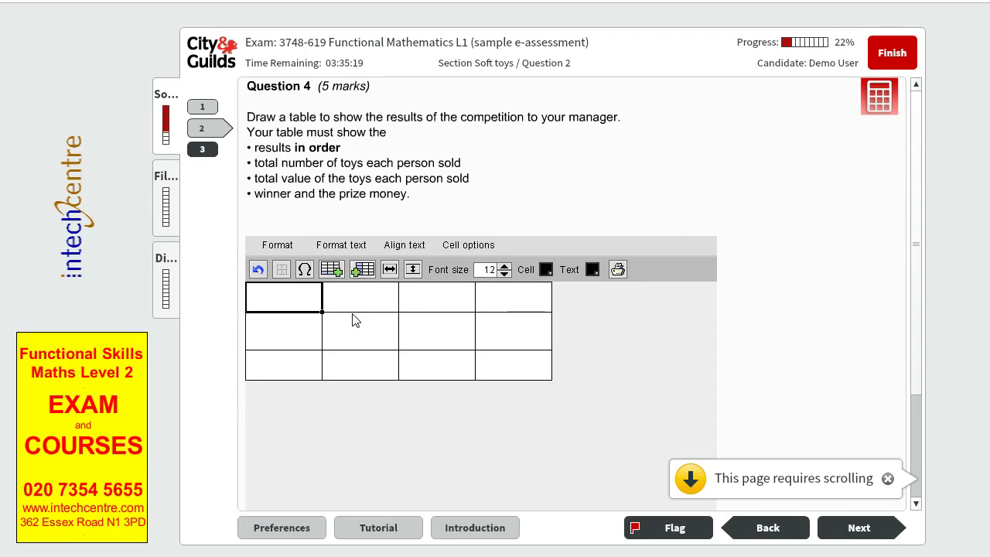
click(328, 271)
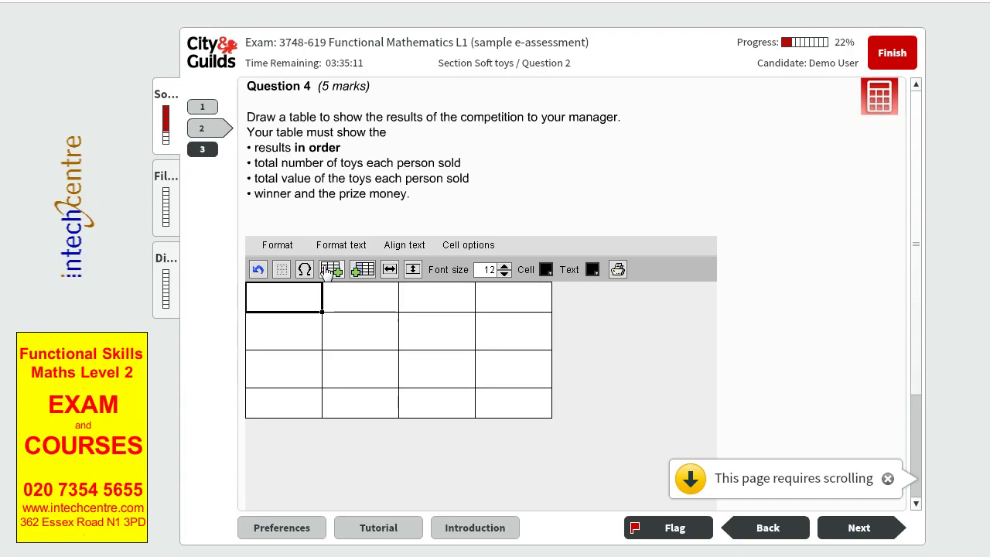
click(328, 267)
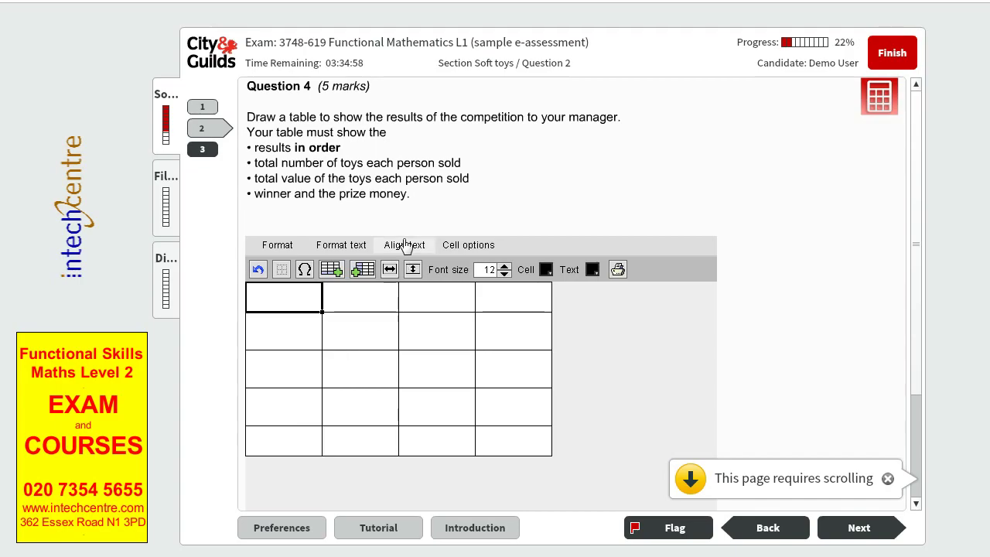
Add a sixth row and type headings Results is order, Name, Number of toys sold, Total value of toys sold.
click(331, 270)
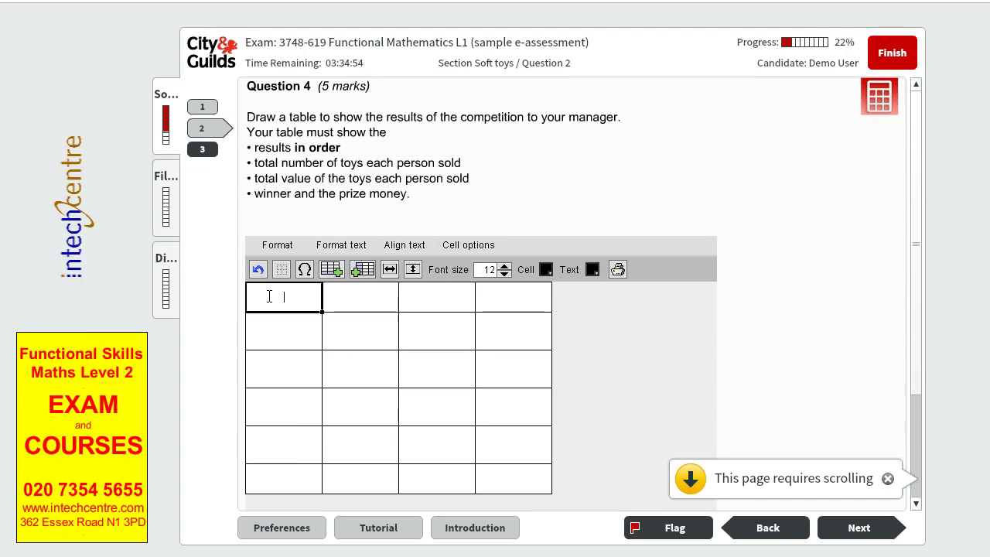
text(Results is order)
click(345, 298)
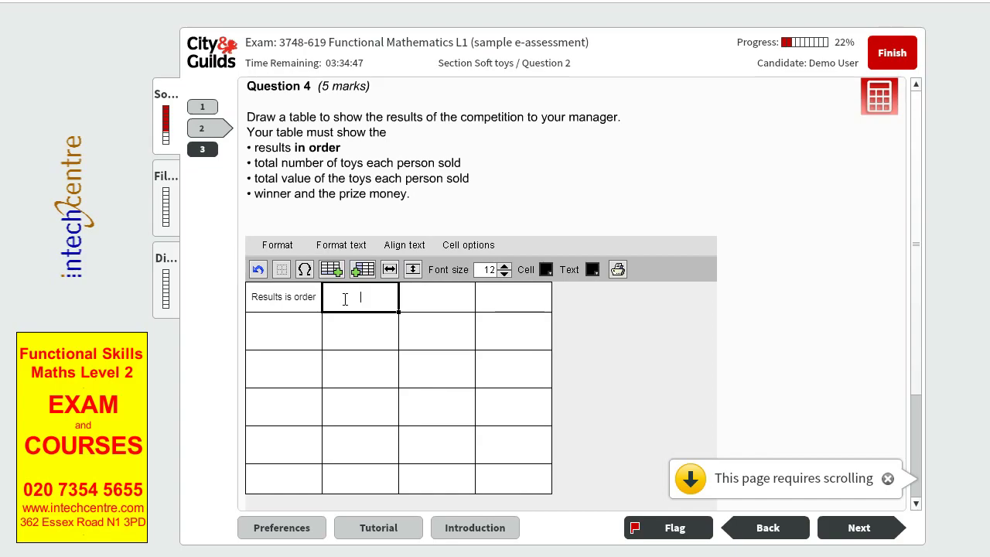
text(Name)
click(465, 299)
text(Number )
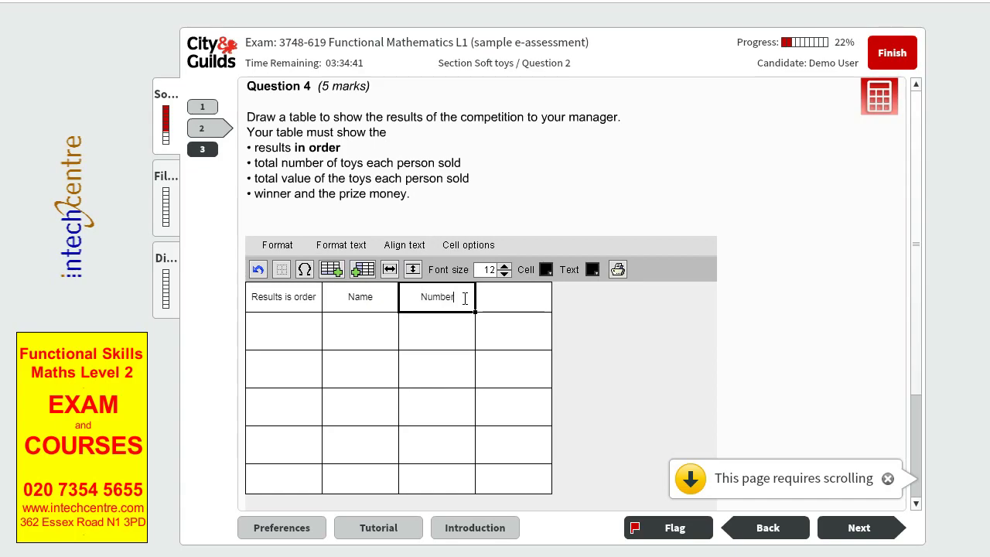
text(of toys sold)
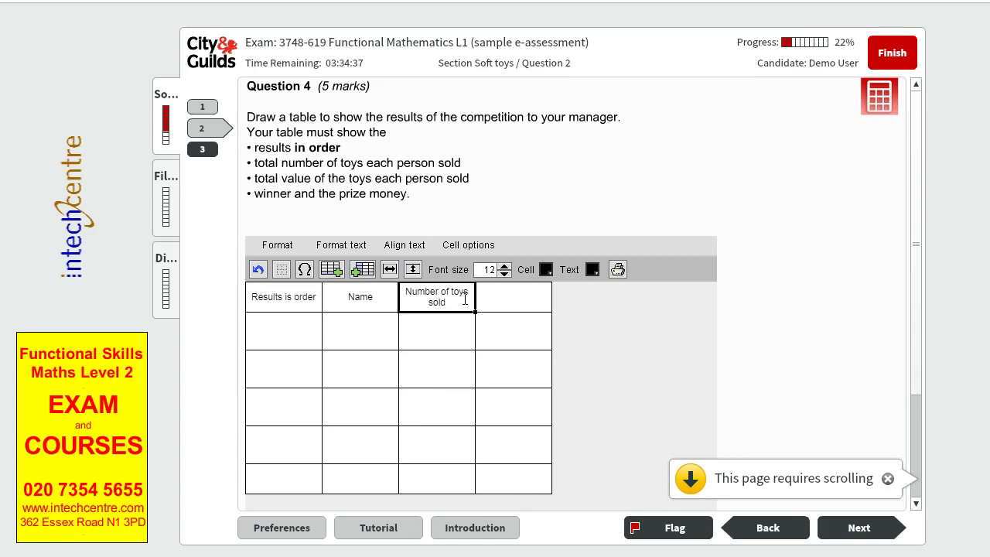
click(503, 296)
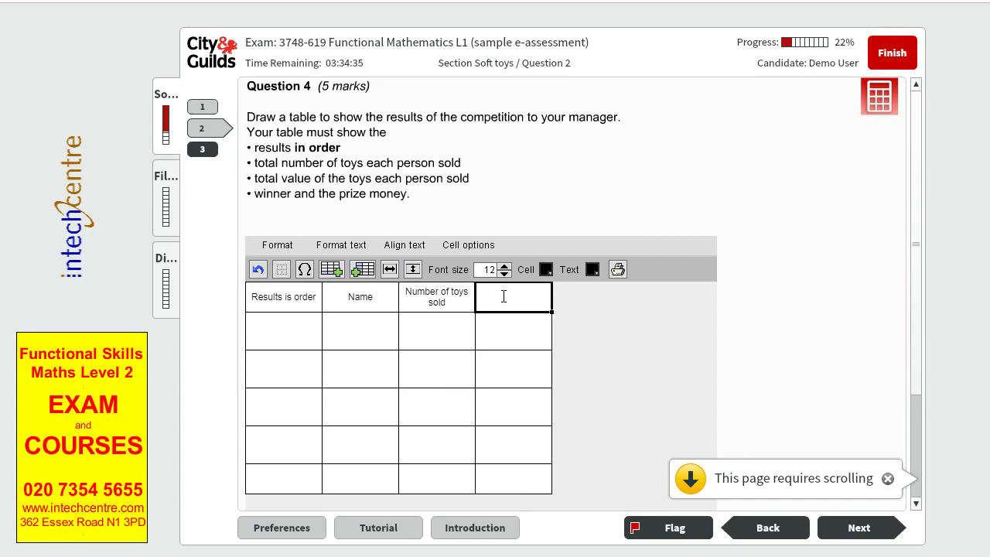
text(Total value of toys sold)
click(310, 334)
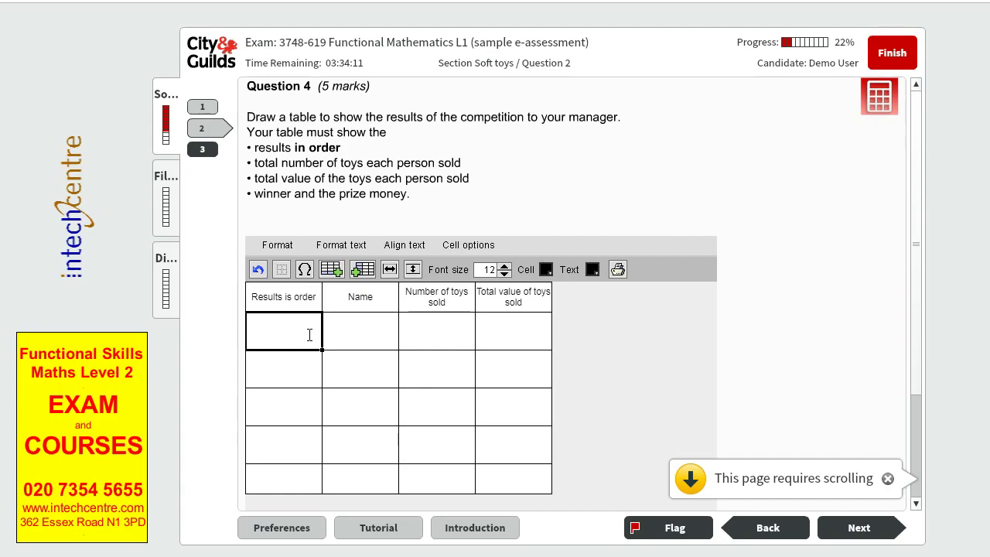
Fill the first results row with 5th, Nimita, 23 and £206.
text(5th)
click(392, 338)
text(nimita)
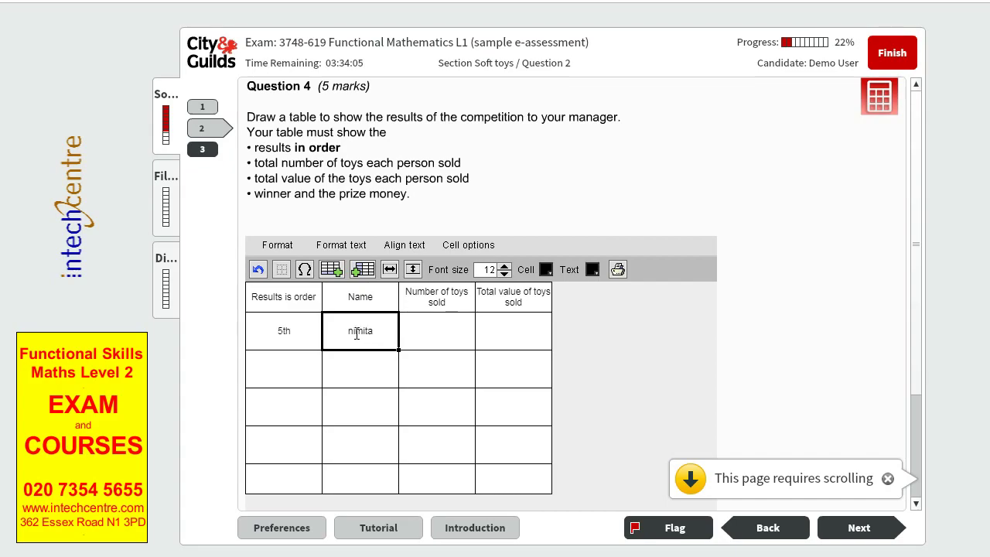
click(357, 333)
key(BackSpace)
key(BackSpace)
text(Ni)
click(455, 330)
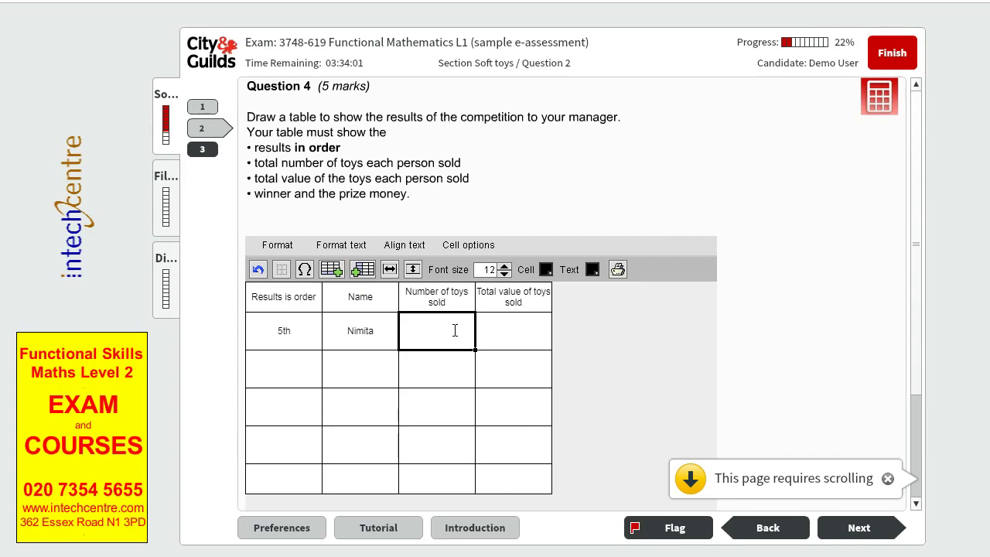
text(23)
click(490, 331)
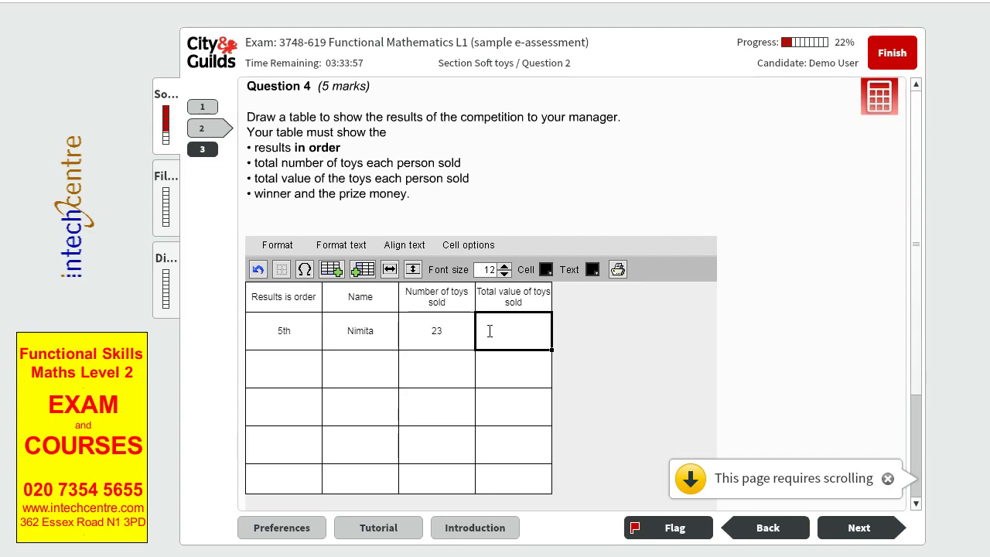
text(£206)
click(510, 333)
Fill the next row with 4th, Ross, 29 and 227.
click(287, 376)
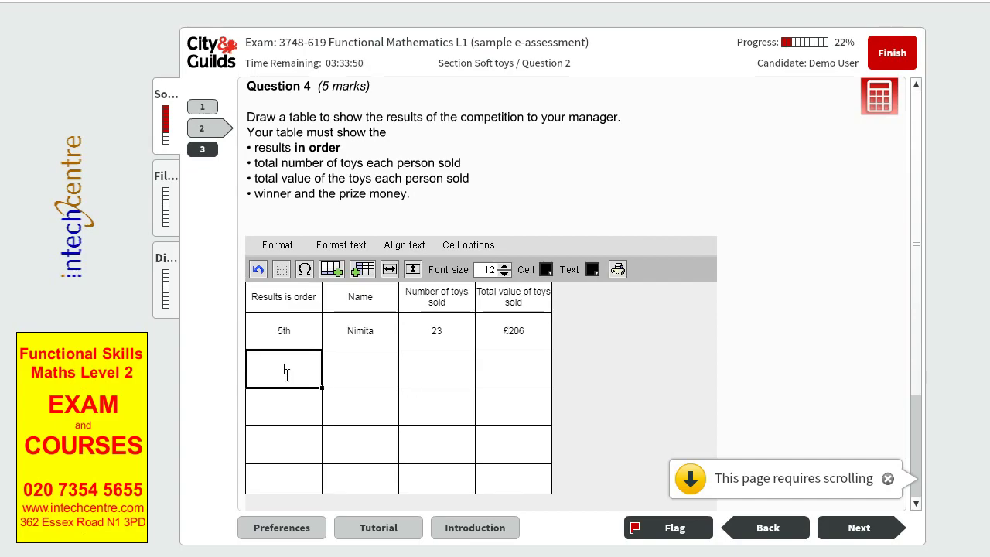
text(4th)
click(354, 385)
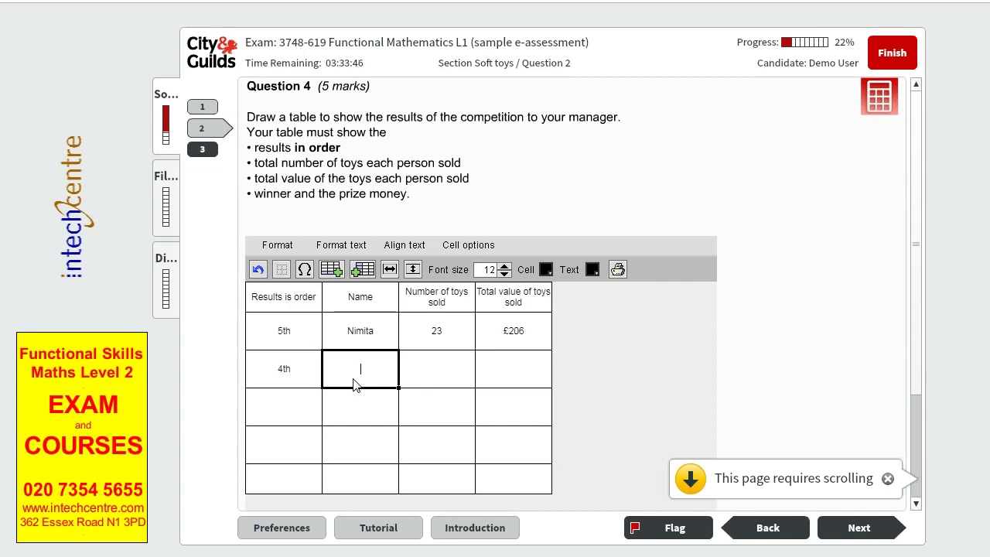
text(Ross)
click(453, 369)
text(2)
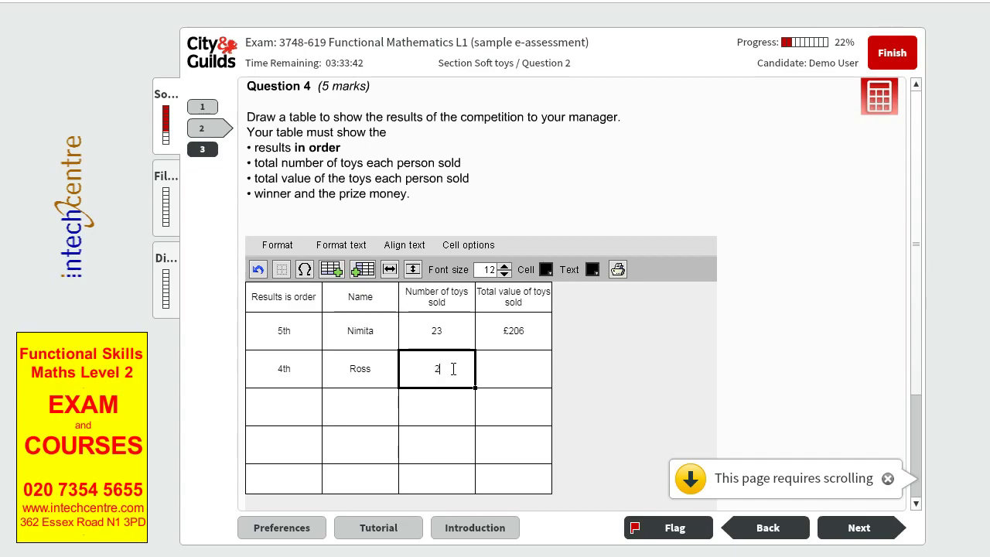
text(9)
click(534, 372)
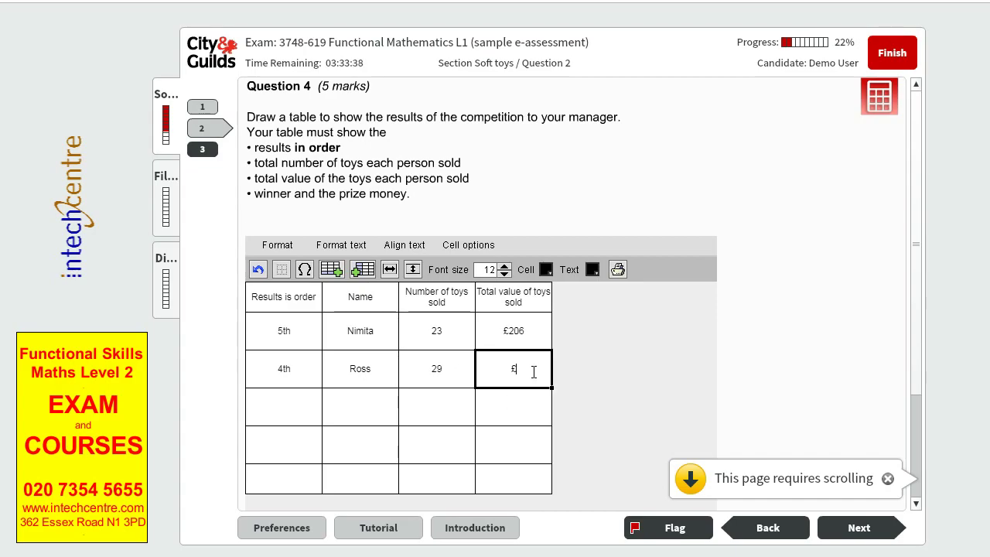
text(227)
Insert an extra row at the bottom and enter 3rd as the next place.
click(271, 408)
text(3)
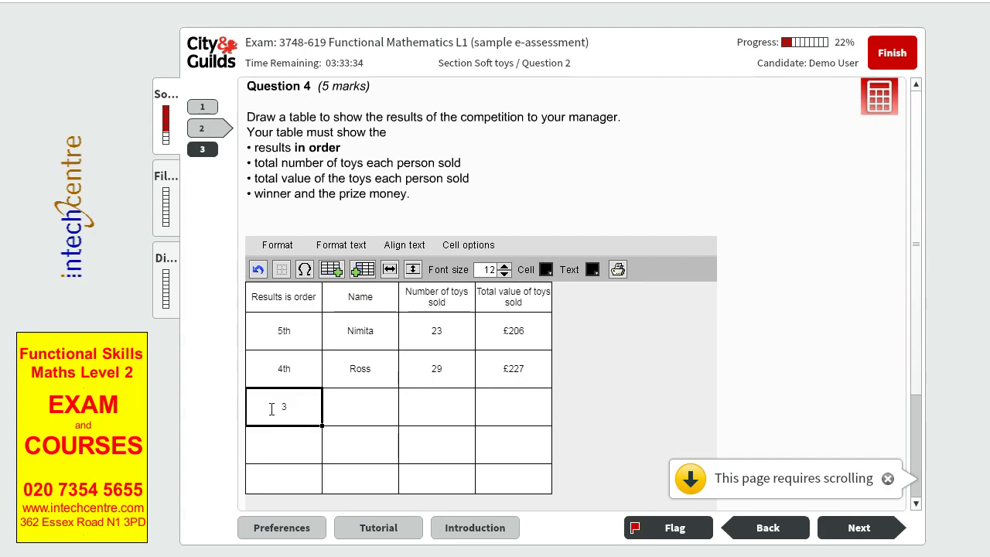
click(344, 475)
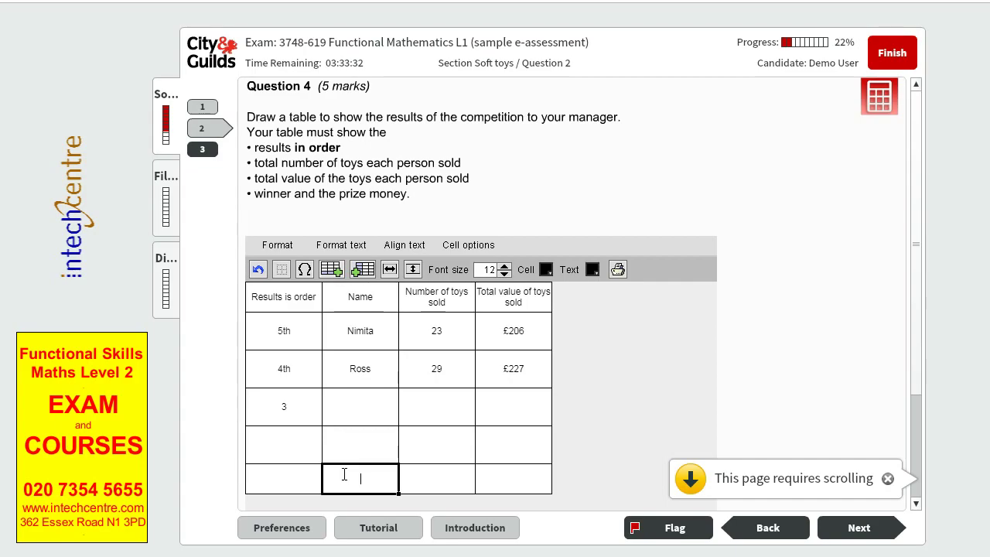
click(332, 273)
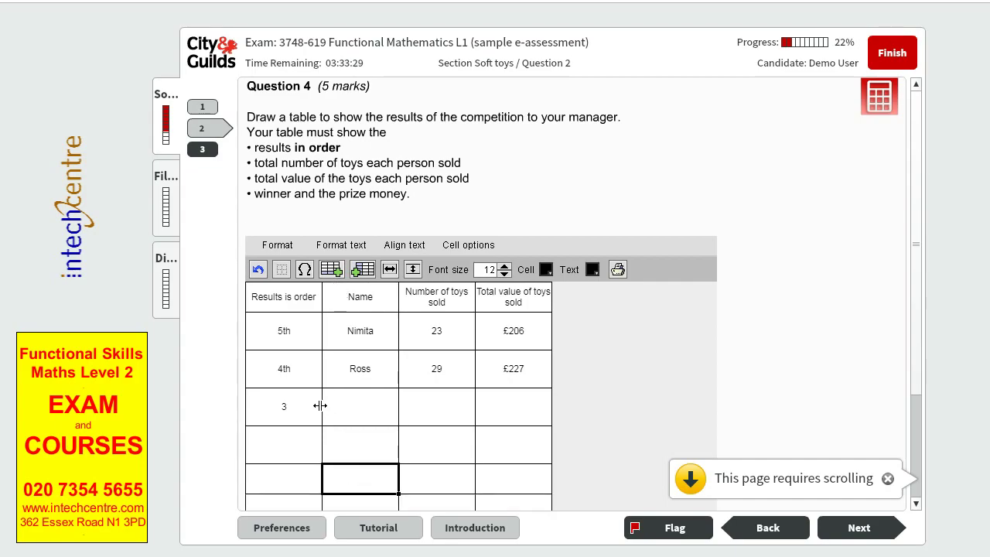
click(338, 412)
click(301, 414)
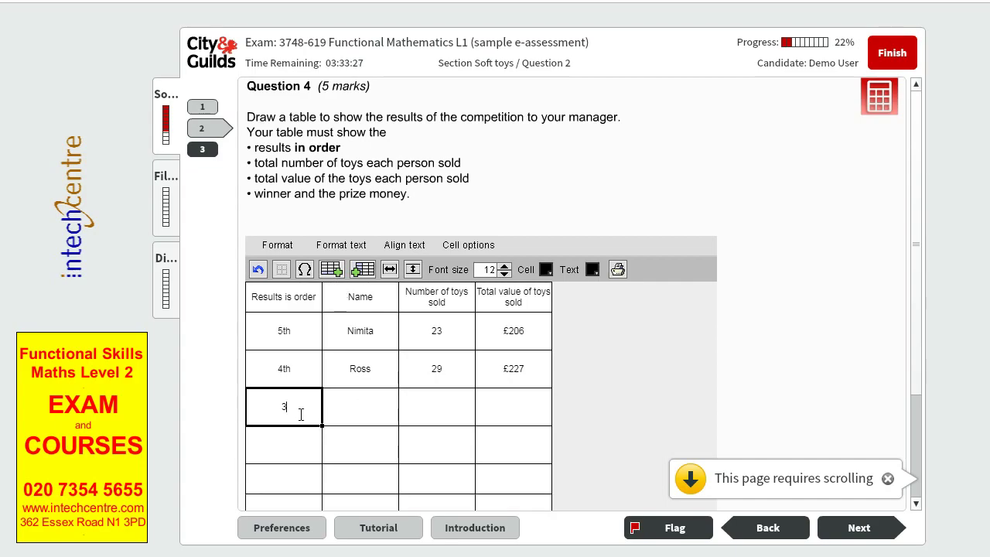
text(rd)
Complete the 3rd place row with Abbie, 33 and £264, then begin the next row with 2nd.
click(364, 410)
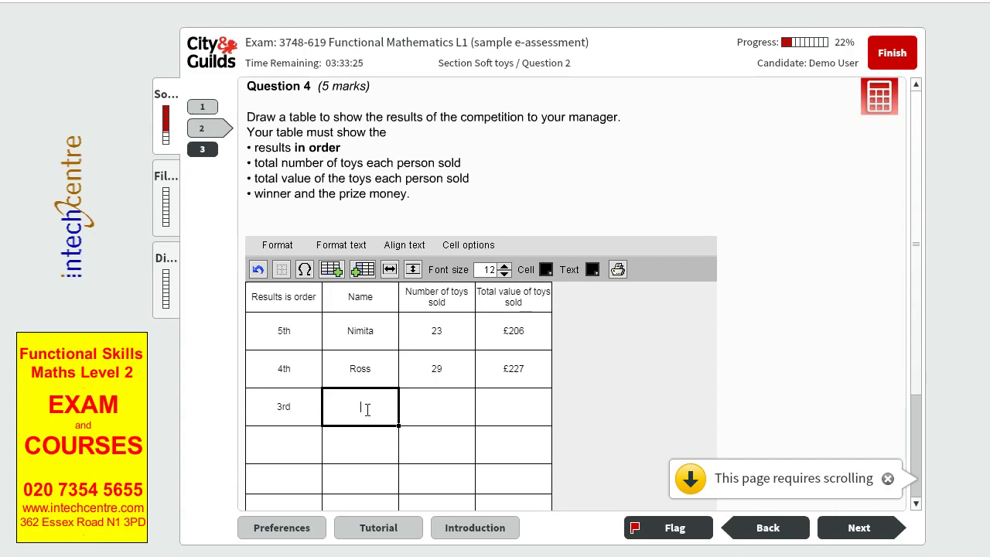
text(Abbie)
click(452, 406)
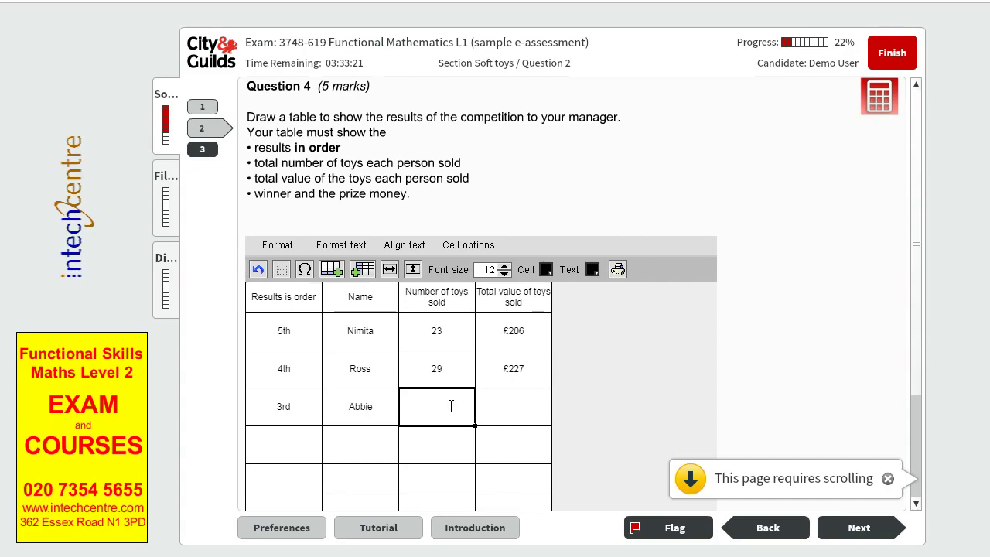
text(33)
click(498, 413)
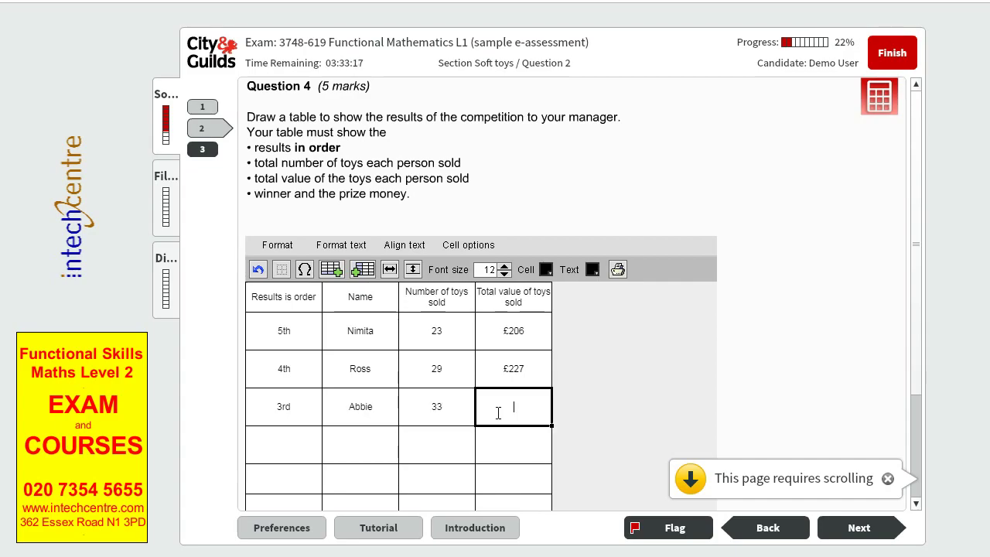
text(£264)
click(295, 449)
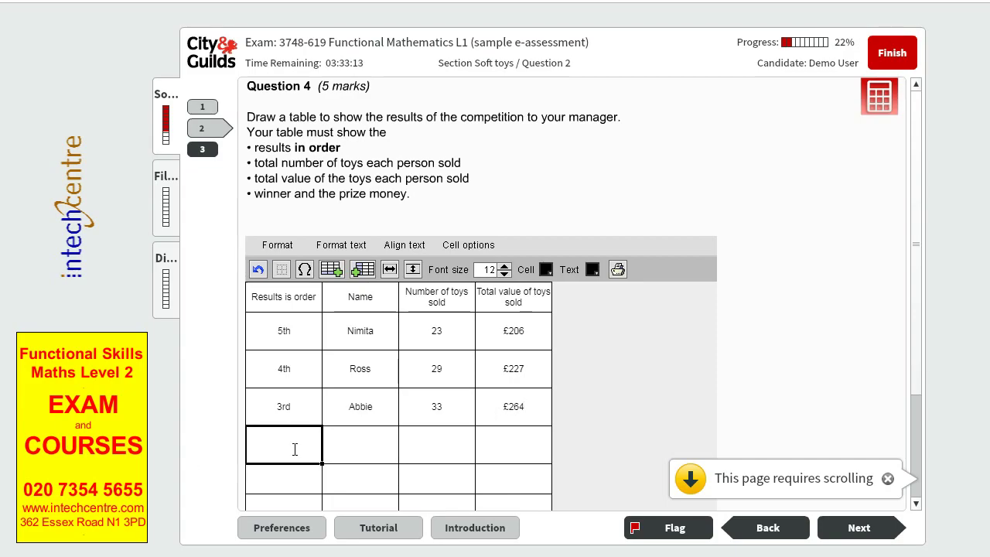
text(2nd)
Fill the 2nd place row with Charlie, 32 and £272.
click(363, 445)
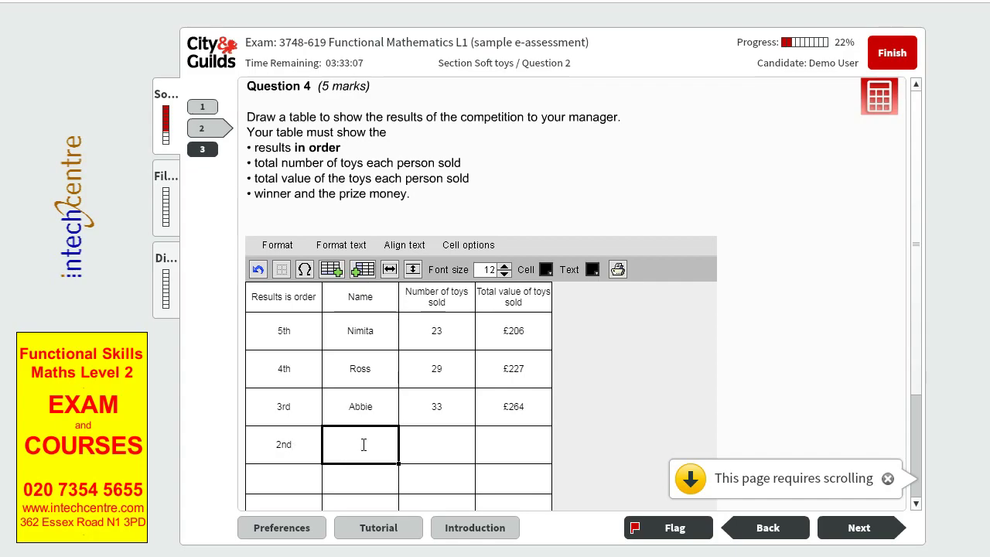
text(Charlie)
click(421, 444)
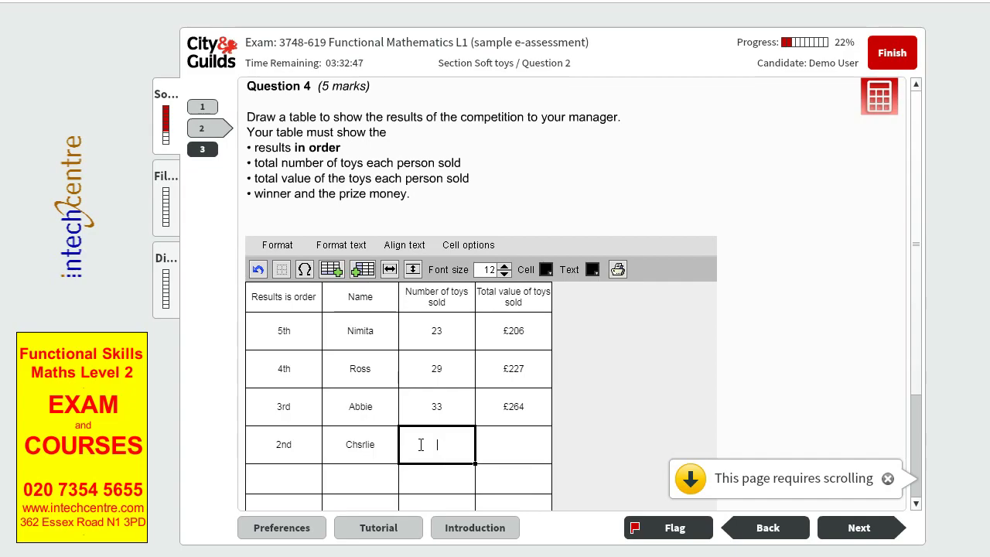
text(32)
click(521, 445)
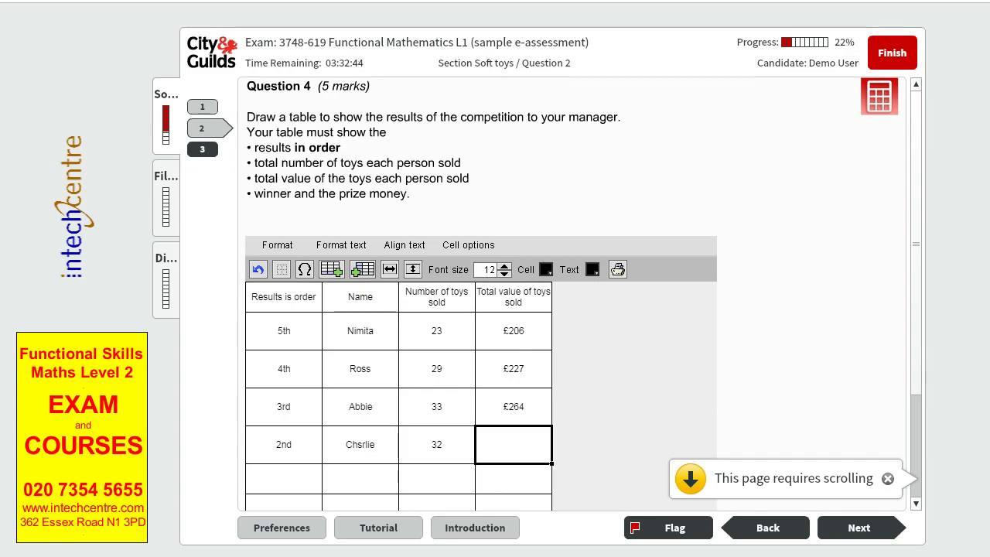
text(£272)
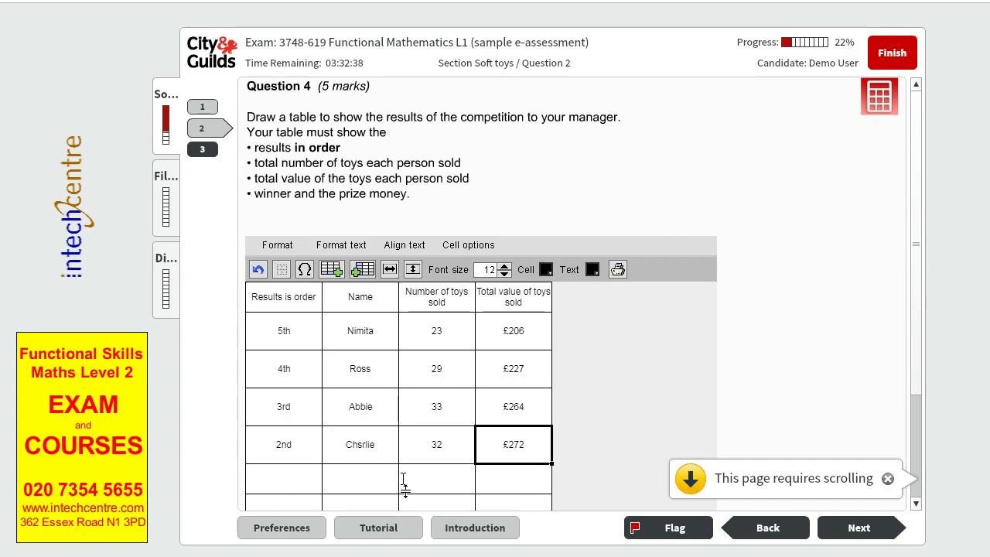
Start the 1st place row with 1st, Mohan and a toy count.
click(309, 479)
text(1)
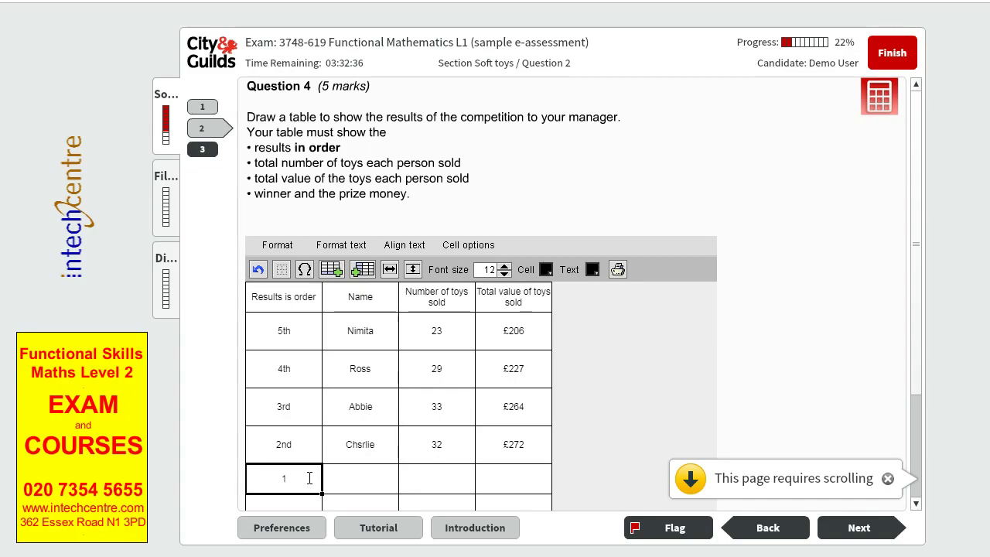
text(st)
click(350, 485)
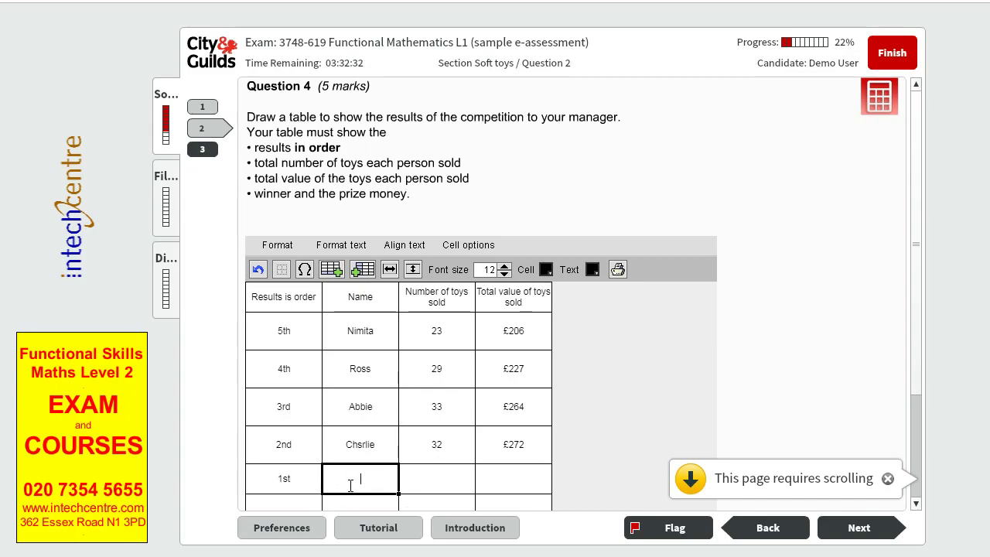
text(Mohan)
click(439, 476)
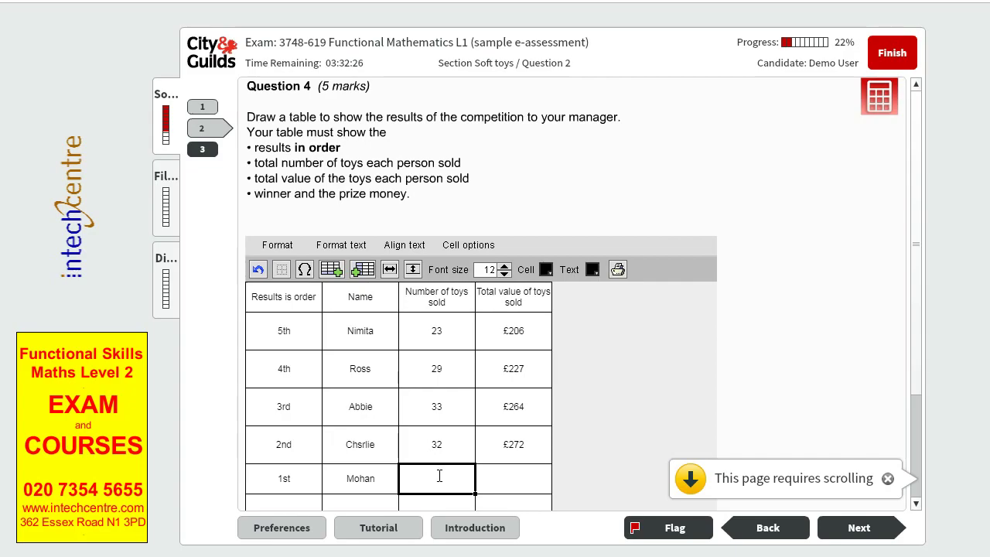
text(35)
Correct the toy counts to 32 and 34, fix the 2nd-place name's spelling, and enter £268.
click(453, 444)
key(BackSpace)
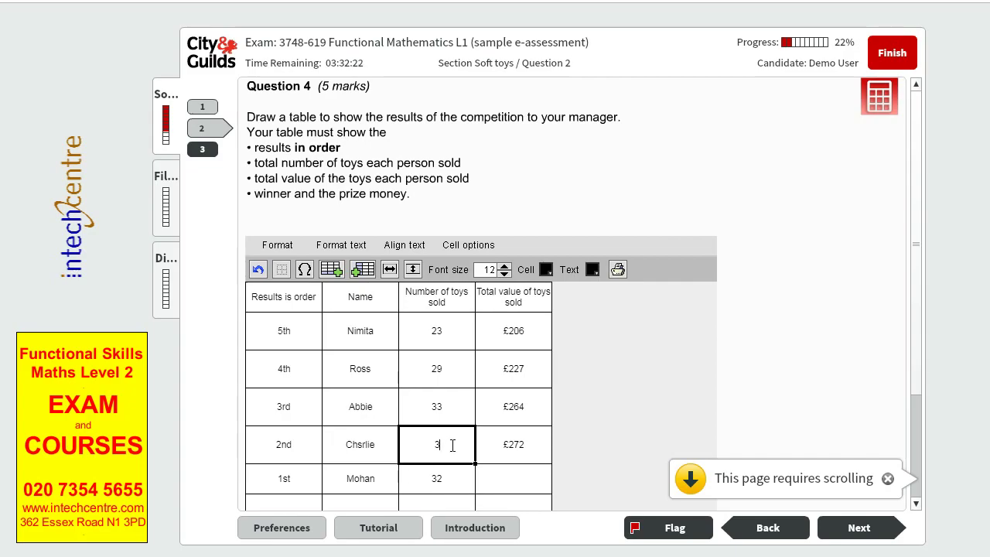
text(2)
click(452, 481)
key(BackSpace)
text(4)
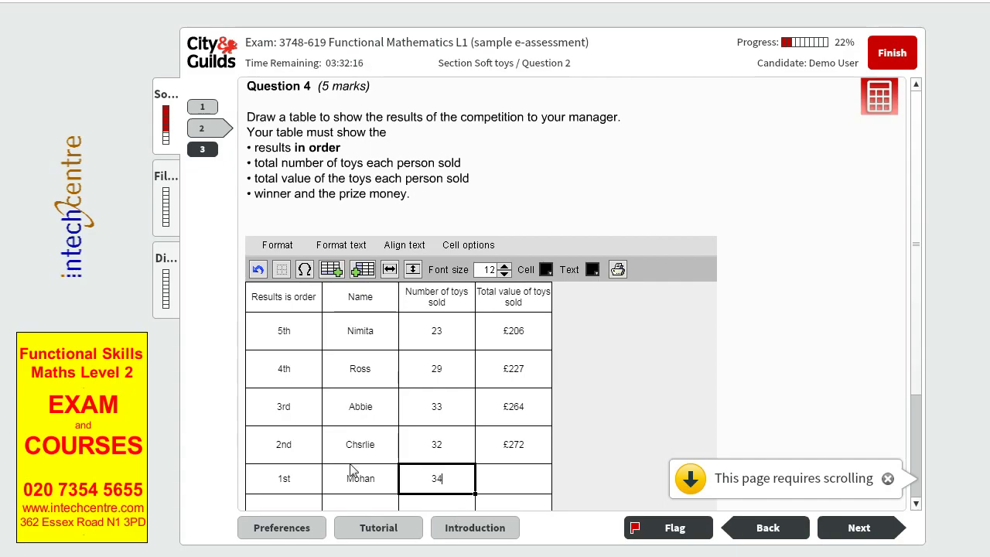
click(364, 450)
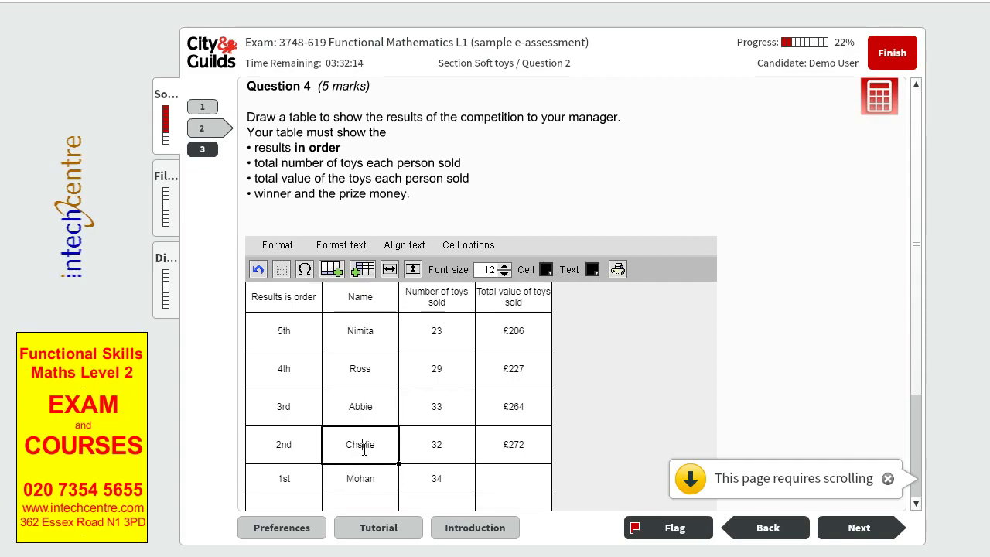
key(BackSpace)
text(a)
click(518, 483)
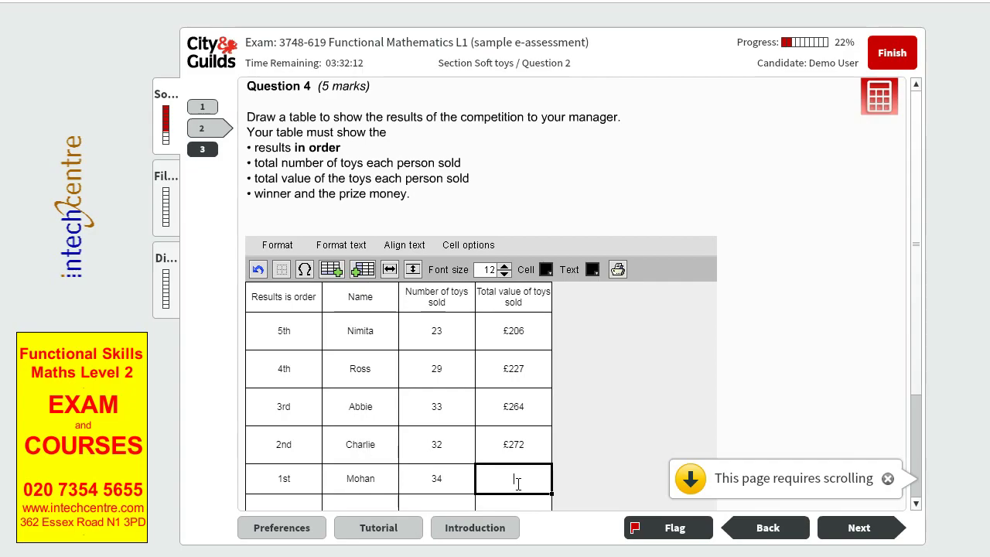
text(£268)
Raise the font of Mohan's 1st-place row to size 15 and bring up the Character Map.
drag(262, 478, 526, 482)
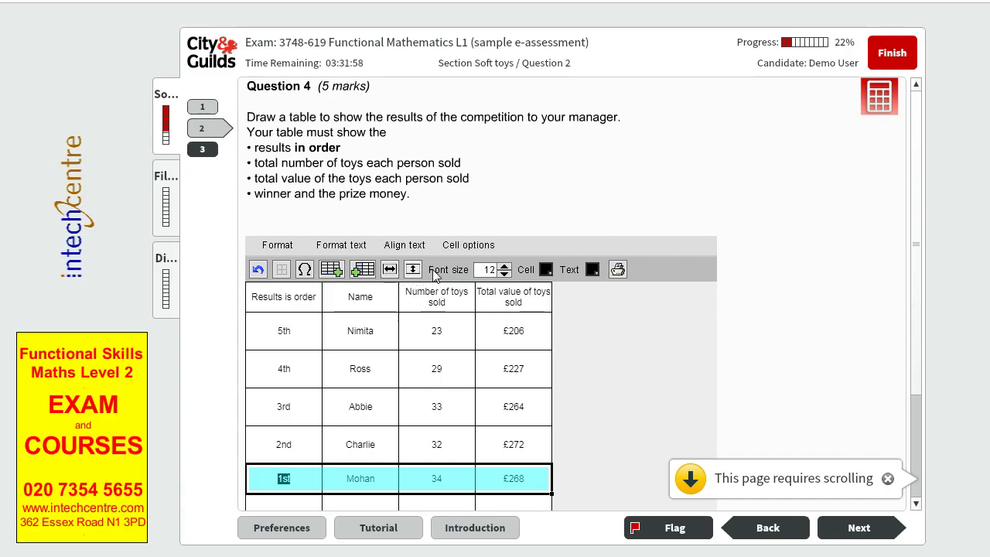
click(504, 265)
click(504, 267)
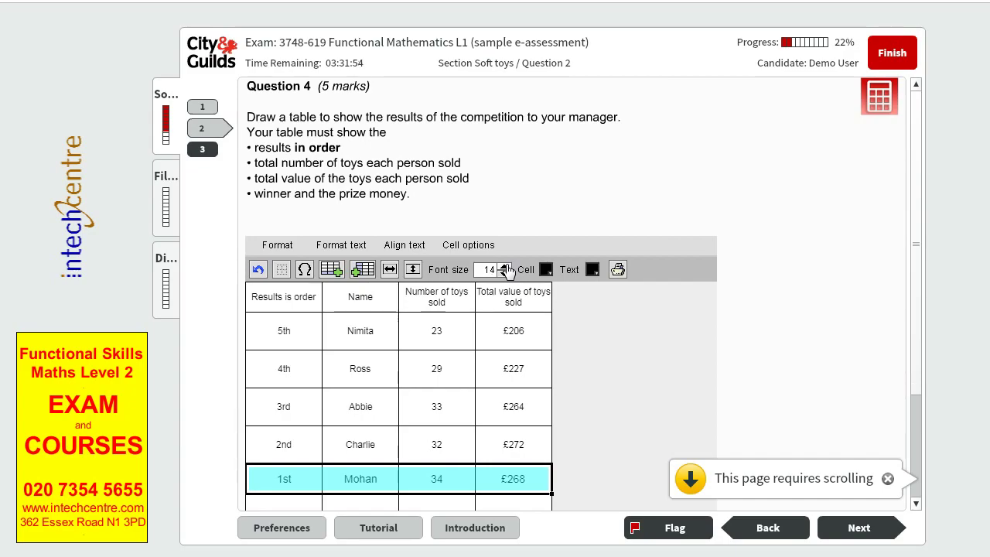
click(504, 267)
click(303, 270)
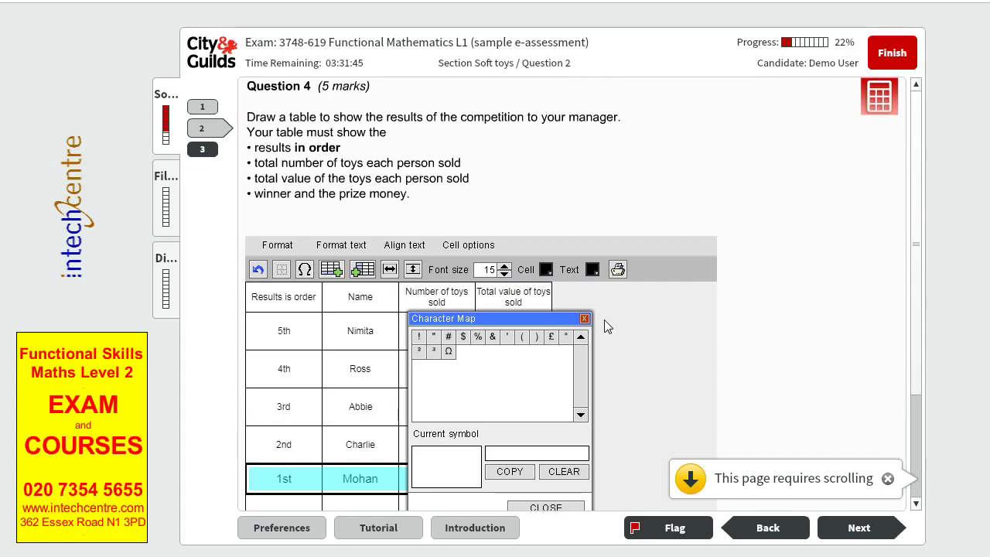
Close the special-character map and undo the wrongly inserted empty column in the results table.
click(585, 320)
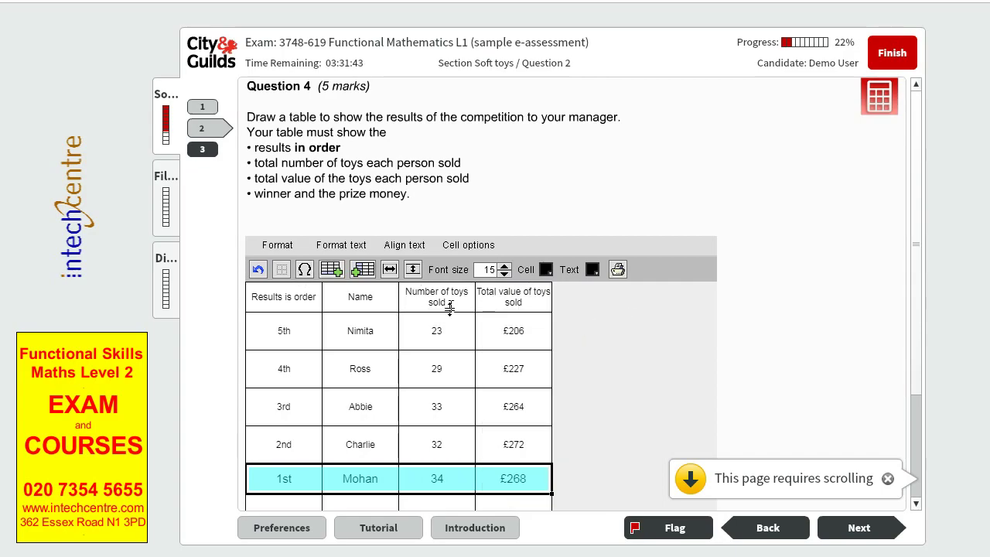
scroll(438, 399, down, 1)
scroll(437, 398, down, 1)
click(305, 447)
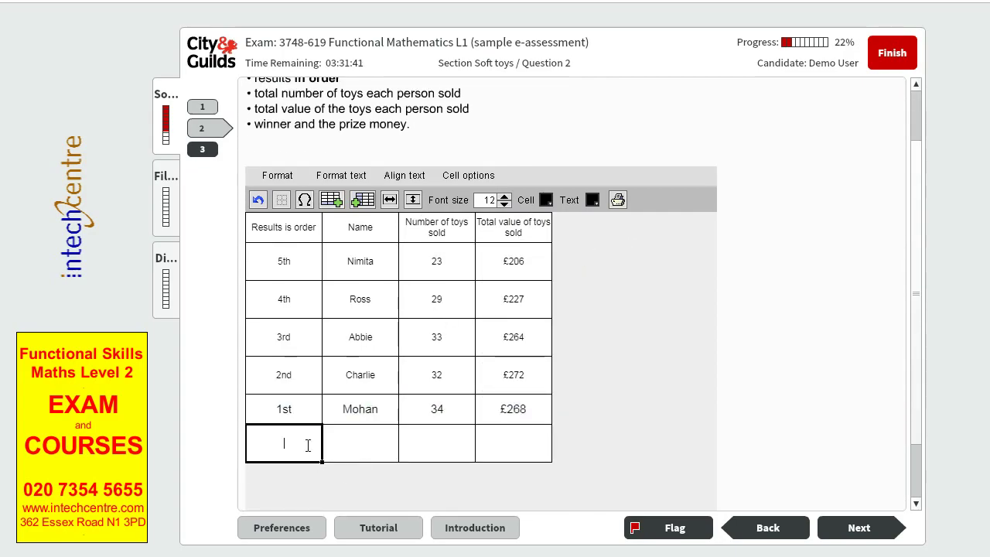
click(332, 443)
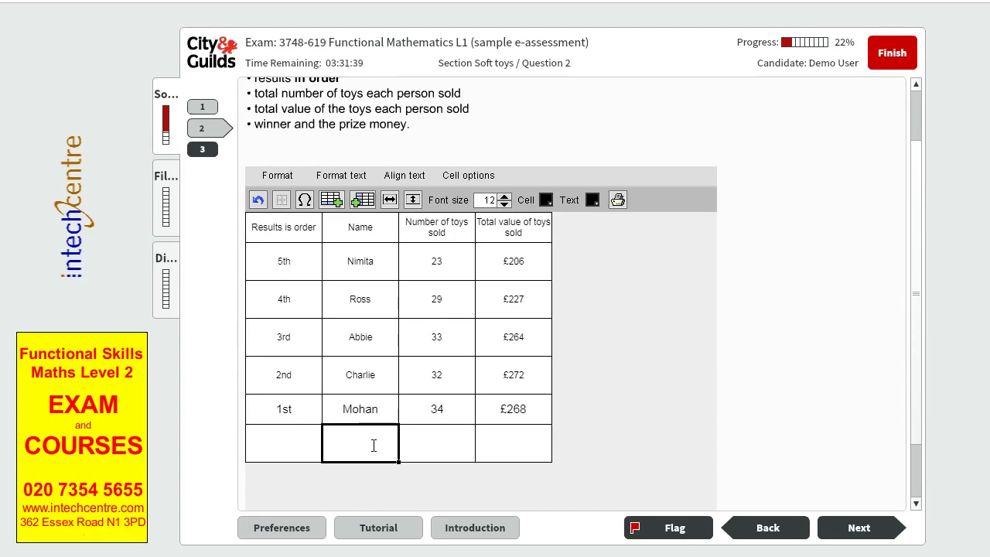
click(541, 407)
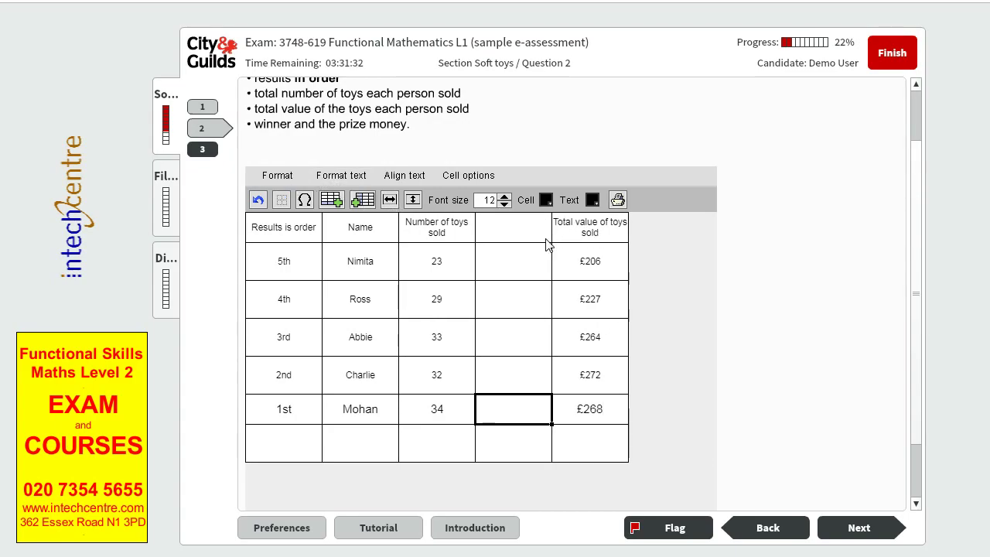
click(259, 200)
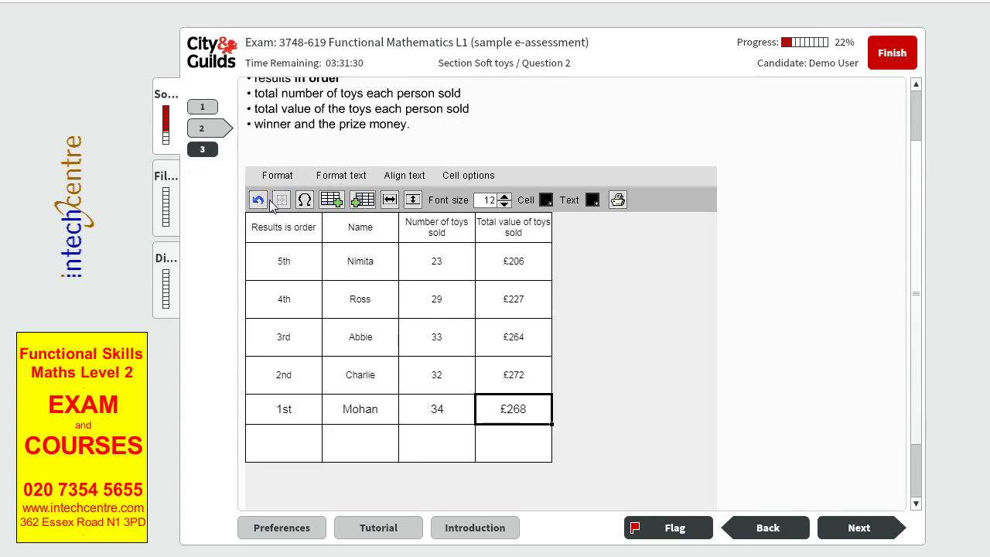
Insert a copy of the Total value of toys sold column and clear its header text.
click(547, 232)
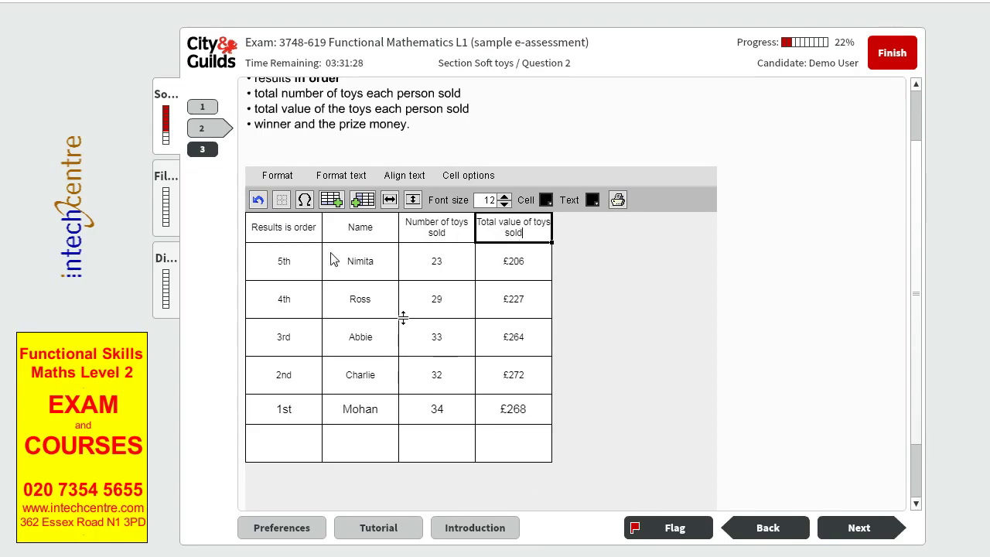
click(361, 203)
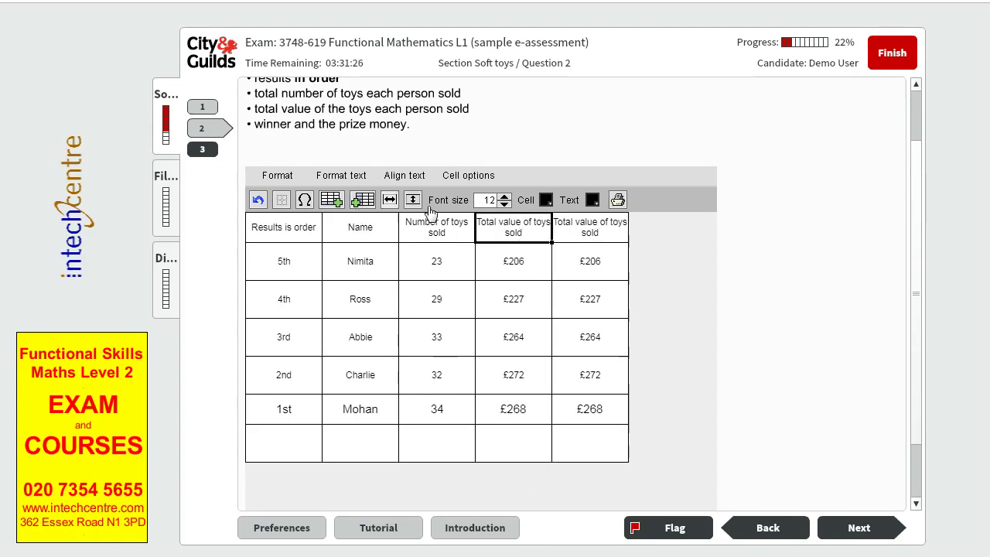
drag(617, 232, 562, 225)
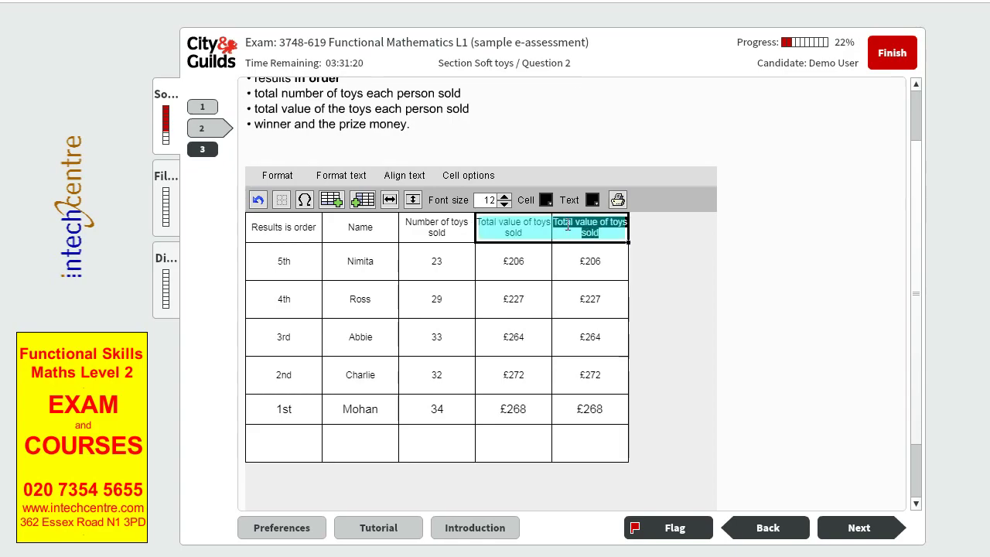
key(BackSpace)
Clear the copied values £206, £227, £264, £272 and £268 from the new column.
click(604, 259)
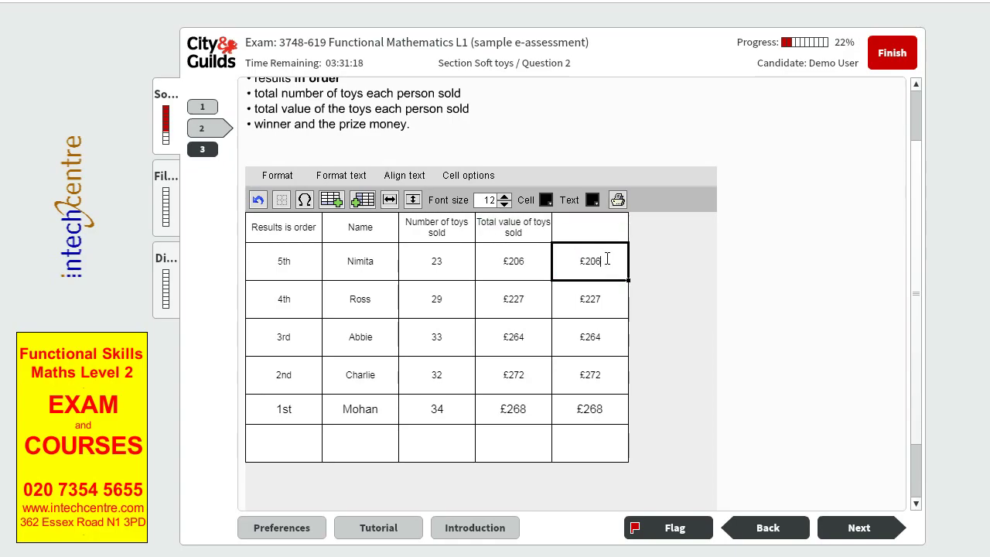
drag(603, 260, 580, 261)
key(BackSpace)
click(605, 307)
drag(604, 307, 582, 299)
key(BackSpace)
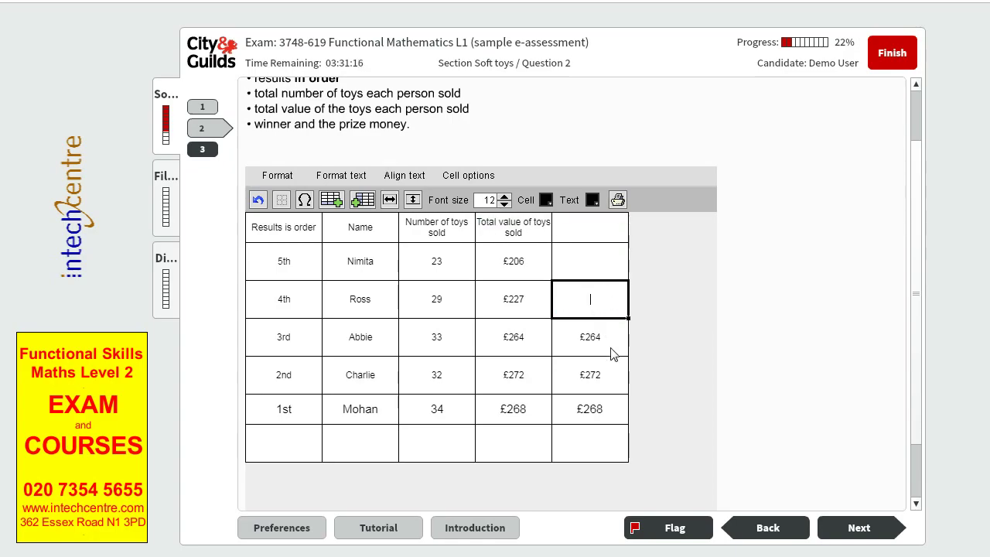
click(608, 338)
drag(608, 338, 582, 337)
key(BackSpace)
click(604, 377)
drag(604, 376, 580, 375)
key(BackSpace)
click(614, 409)
drag(615, 409, 576, 409)
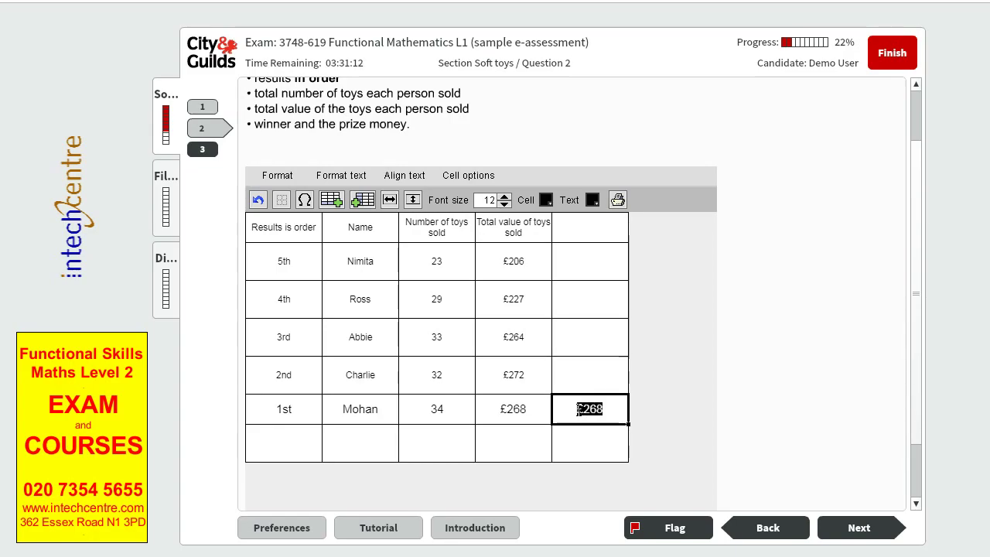
key(BackSpace)
Head the new column 'prize money' and enter £40.20 in Mohan's row.
click(579, 233)
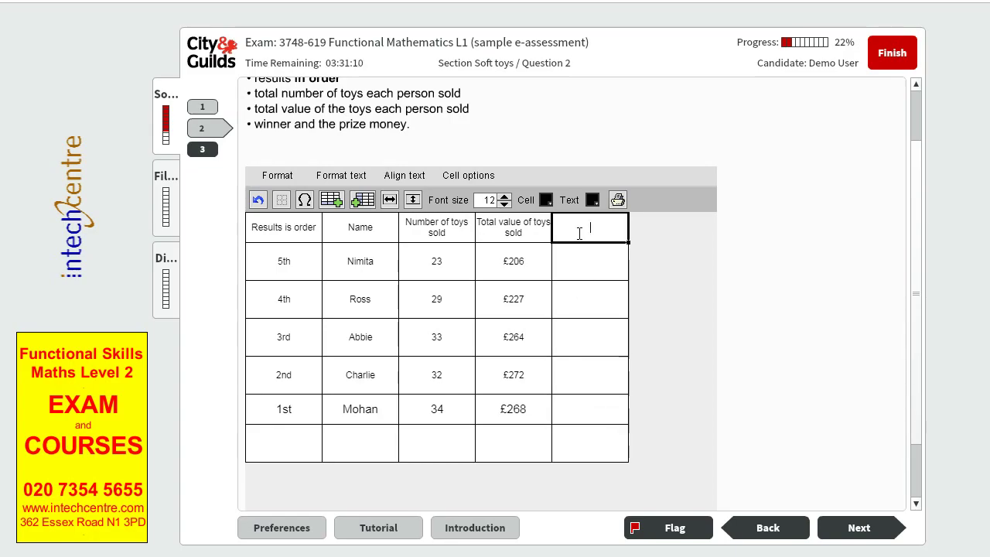
text(prize money)
click(578, 415)
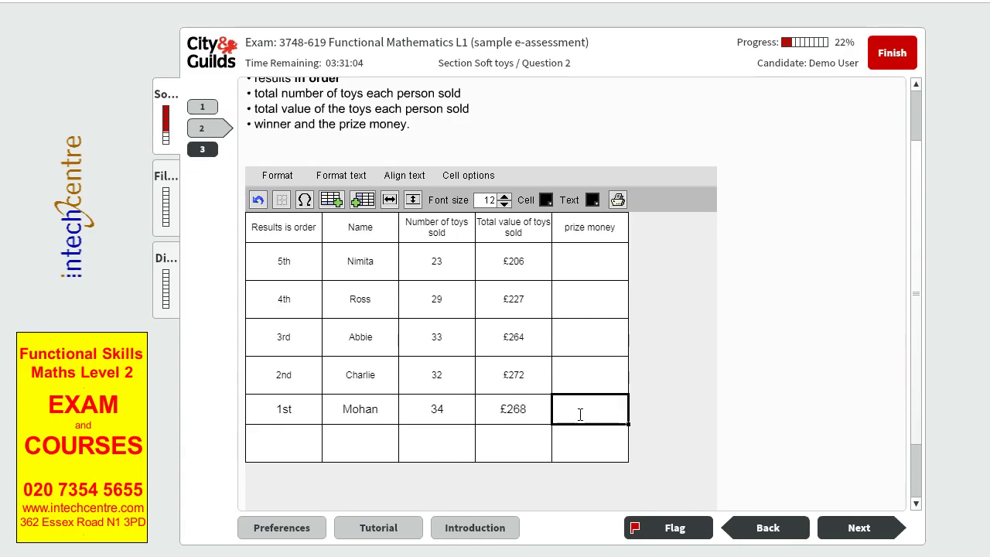
text(£40.20)
Advance to the Question 5 page.
click(875, 527)
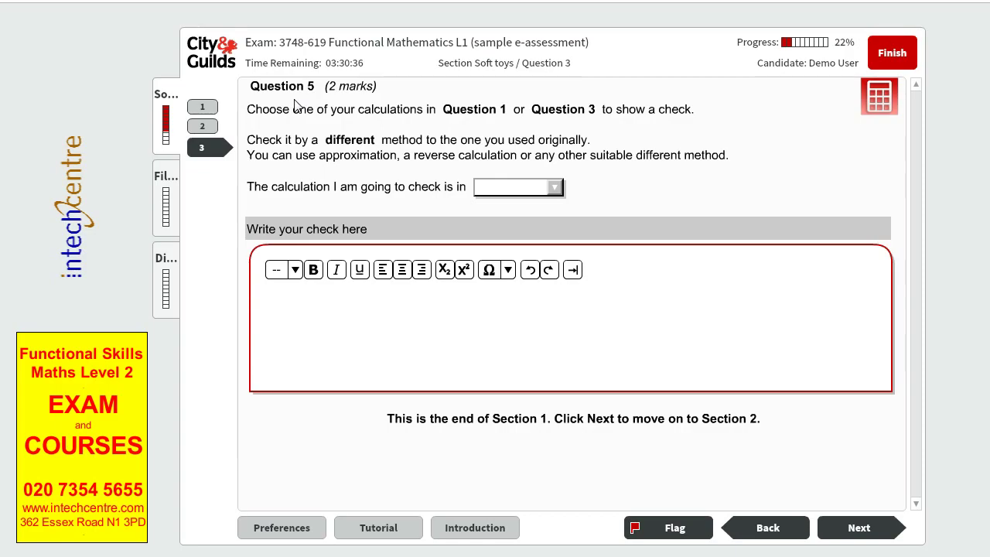
Return to Question 1 and review the working lines 16+16=32 and 21+8=29.
click(215, 104)
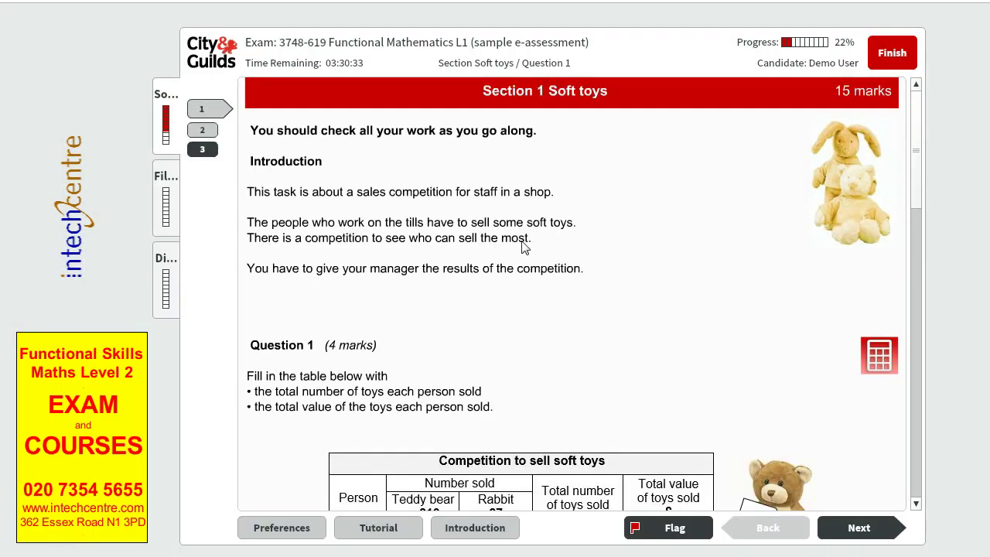
scroll(519, 249, down, 3)
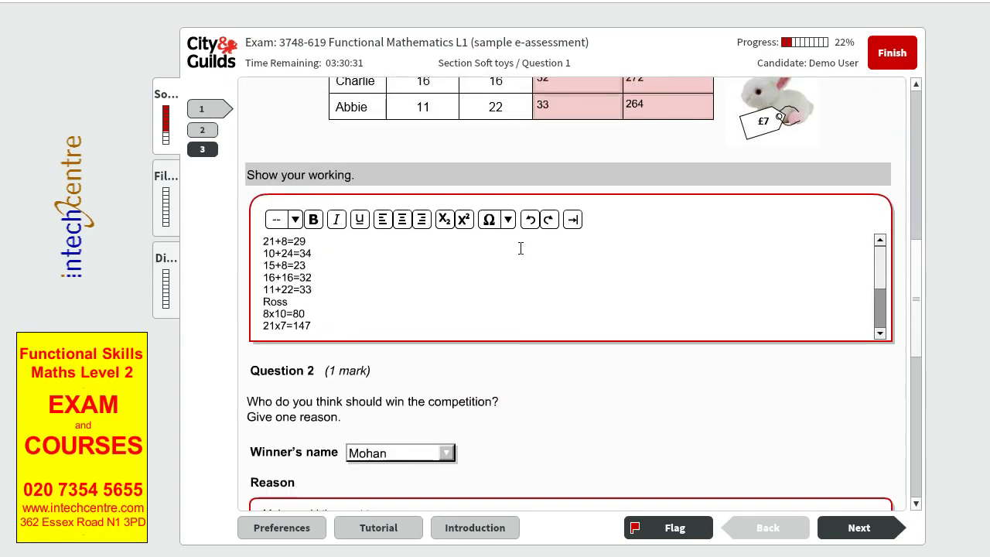
scroll(484, 270, down, 3)
scroll(484, 270, down, 5)
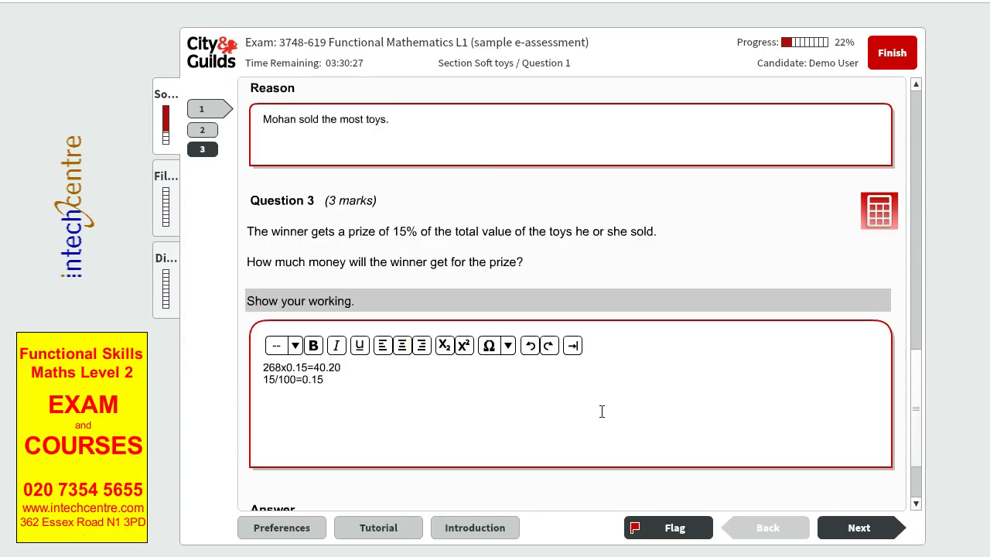
scroll(601, 412, up, 6)
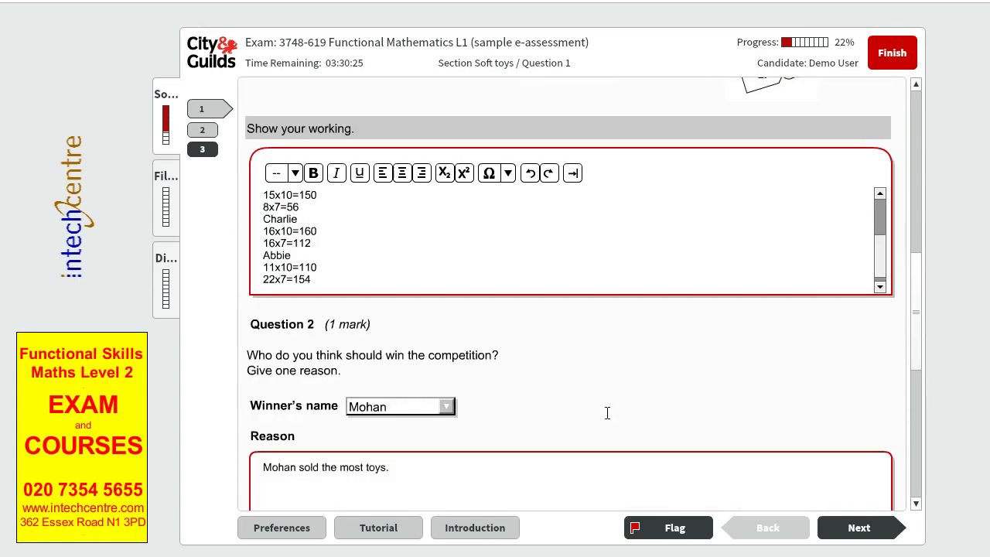
scroll(414, 327, up, 5)
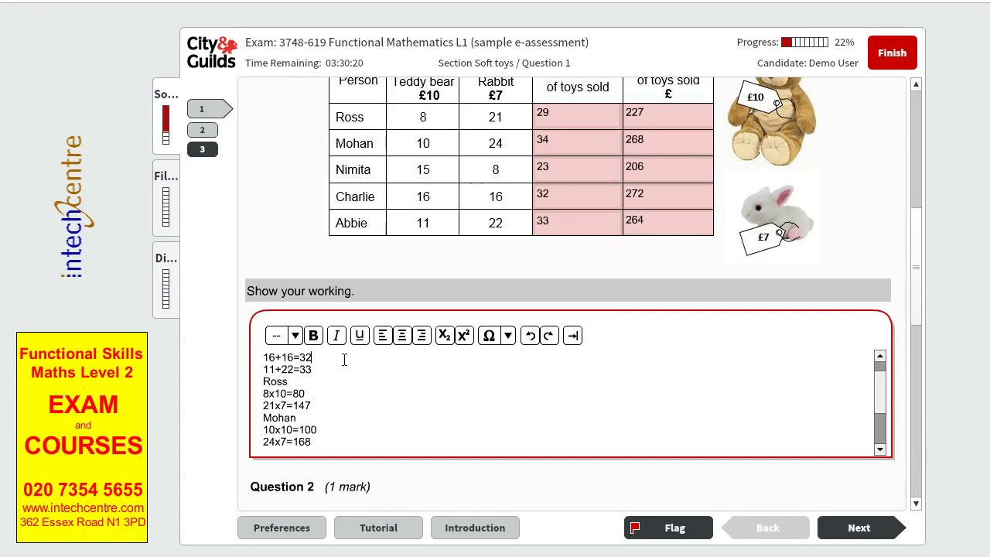
drag(342, 358, 274, 356)
drag(268, 357, 264, 356)
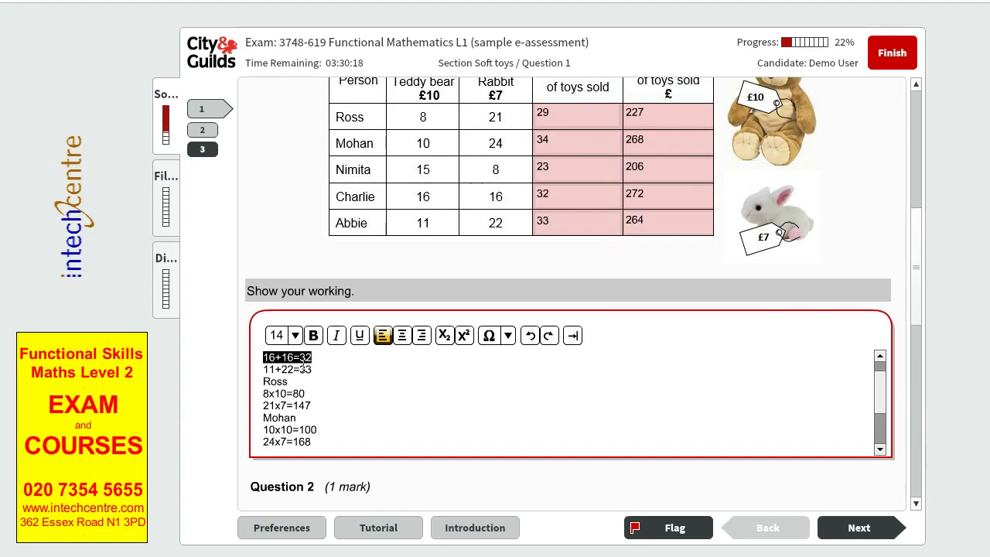
scroll(376, 373, up, 5)
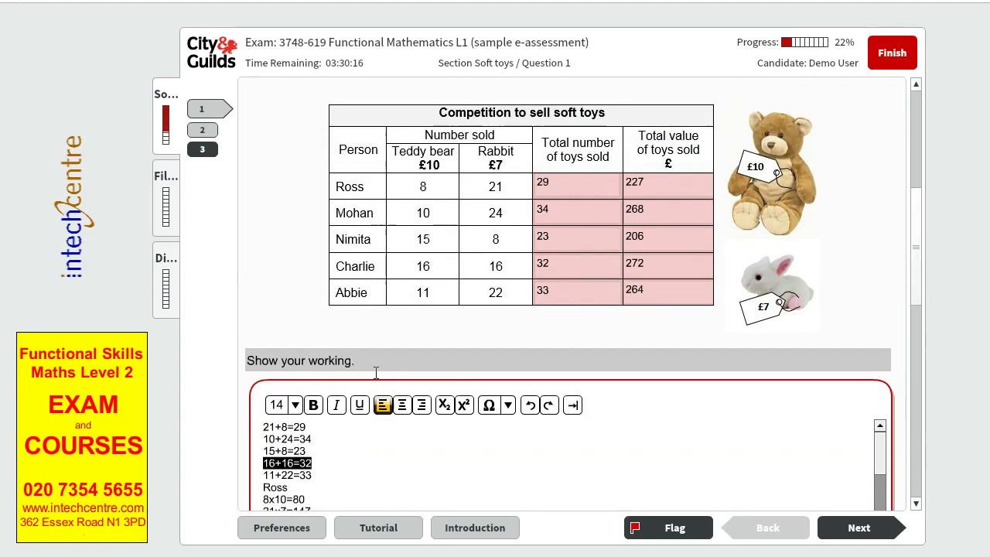
drag(312, 450, 262, 453)
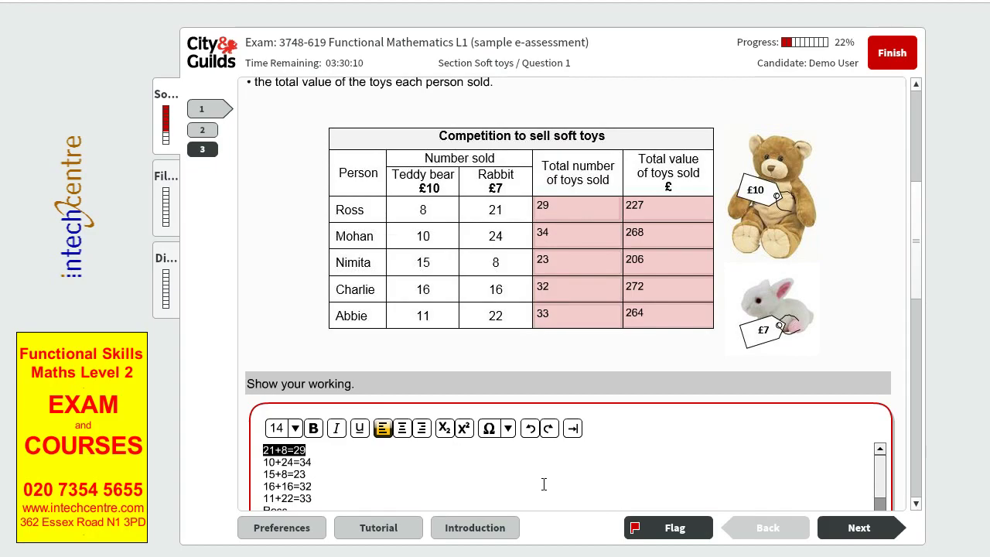
On Question 5, choose Question 1 as the calculation to check and enter 29-8=21.
click(202, 150)
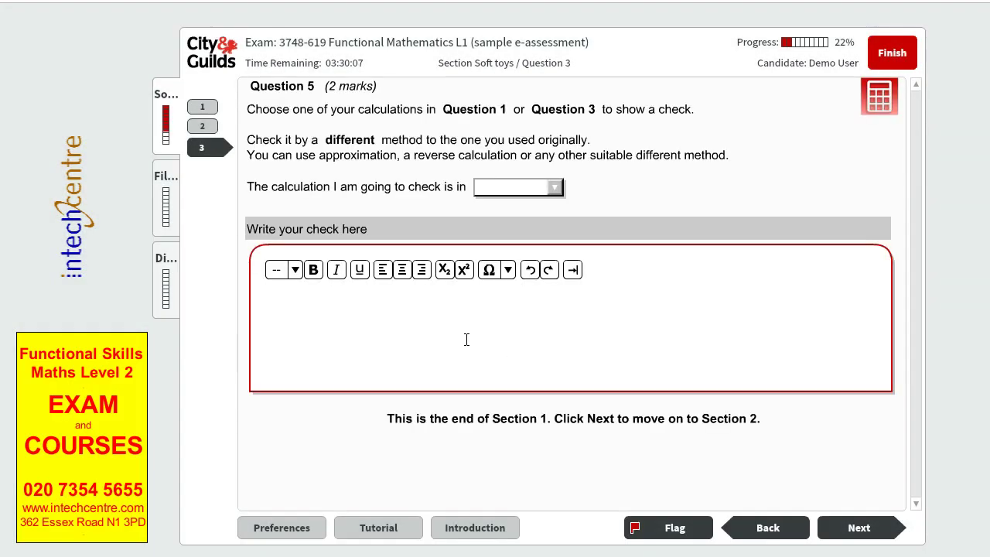
click(511, 189)
click(507, 202)
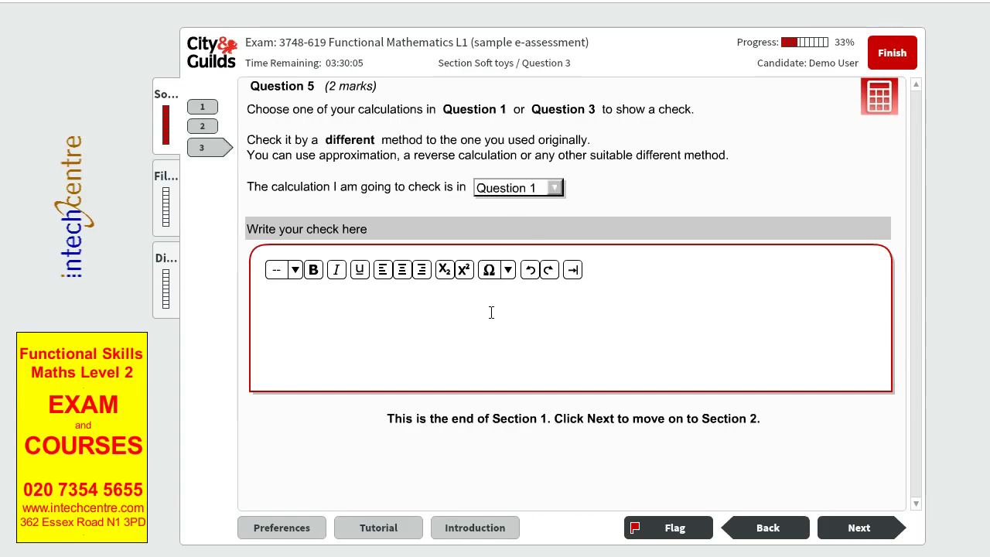
click(491, 313)
text(29-8)
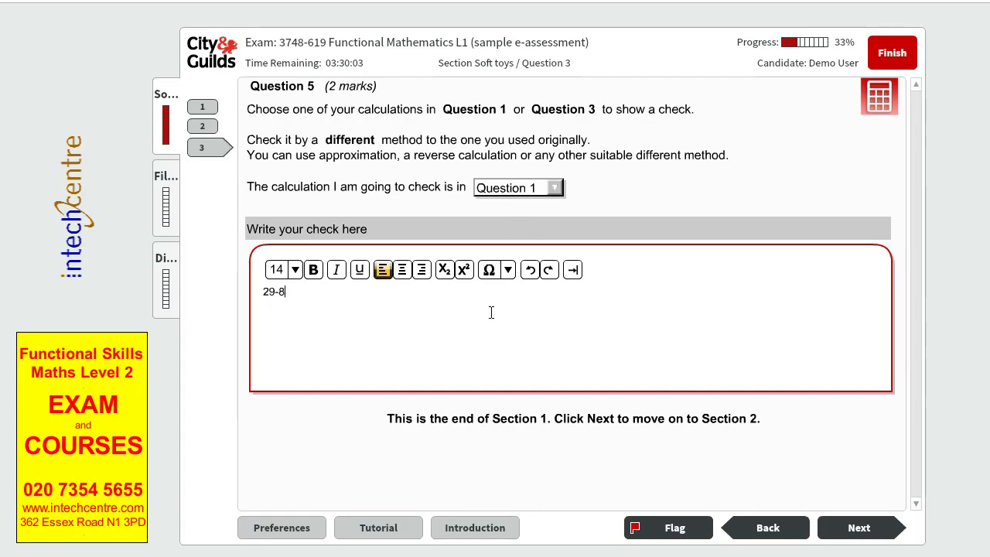
text(=21)
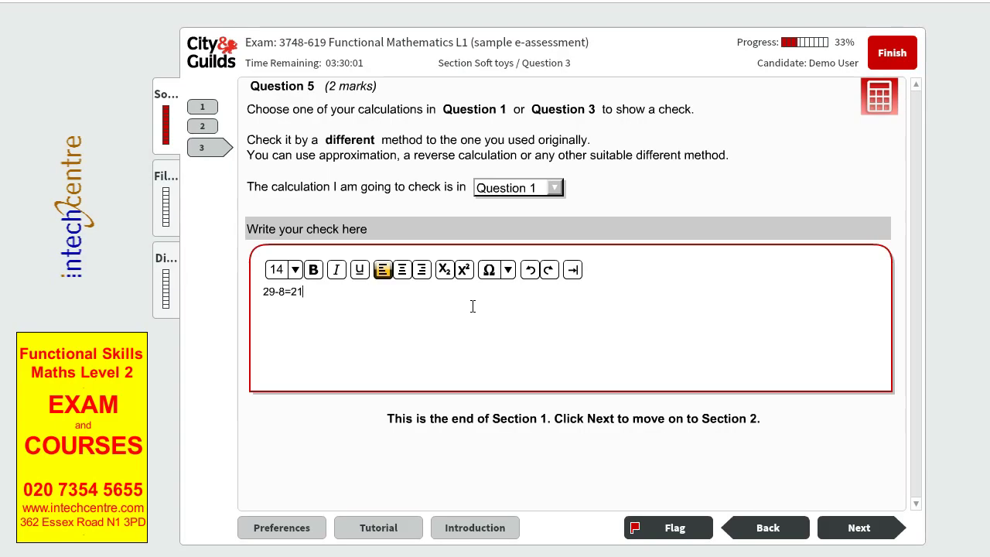